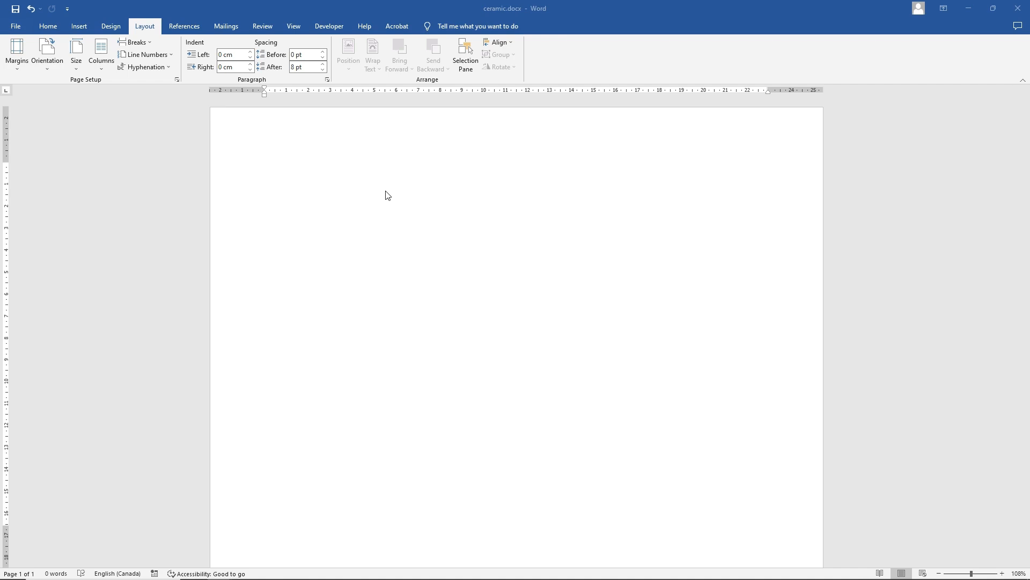
# Step: Draw a large rectangle about 14.97 cm high in the middle of the page and set its width to 14.97 cm
pyautogui.click(78, 28)
pyautogui.click(148, 53)
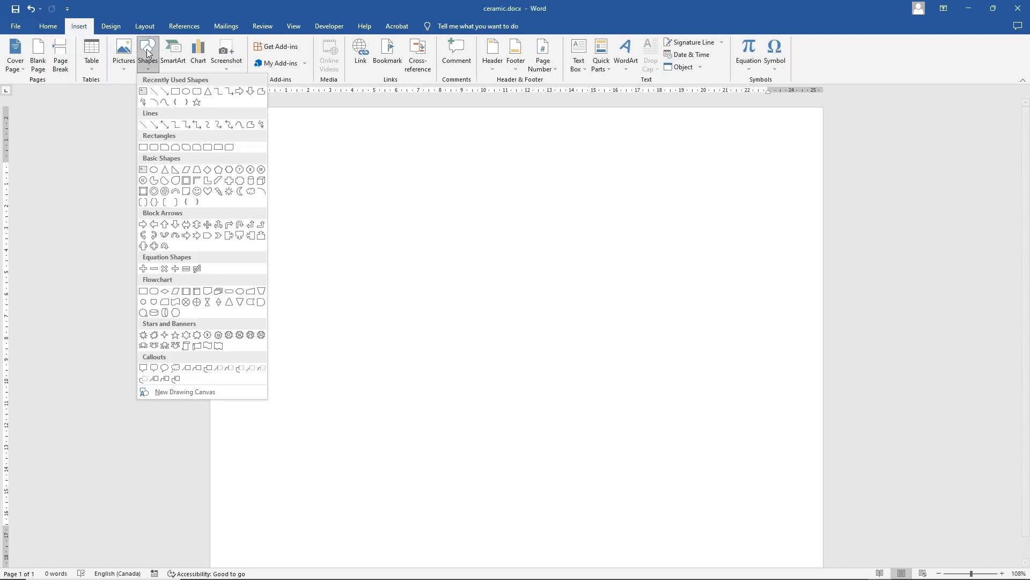
pyautogui.click(176, 92)
pyautogui.moveTo(348, 193); pyautogui.dragTo(666, 521)
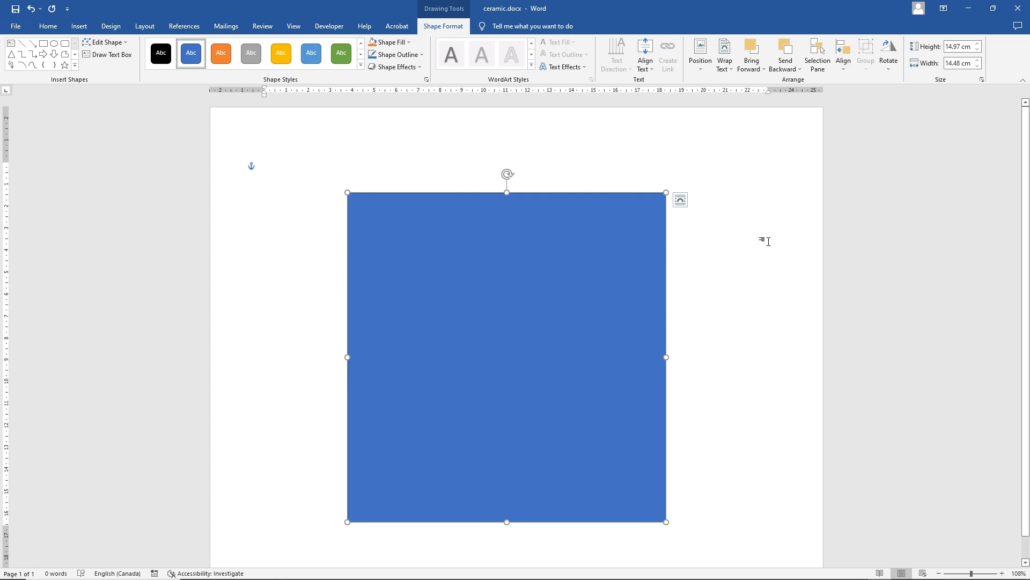
pyautogui.click(958, 63)
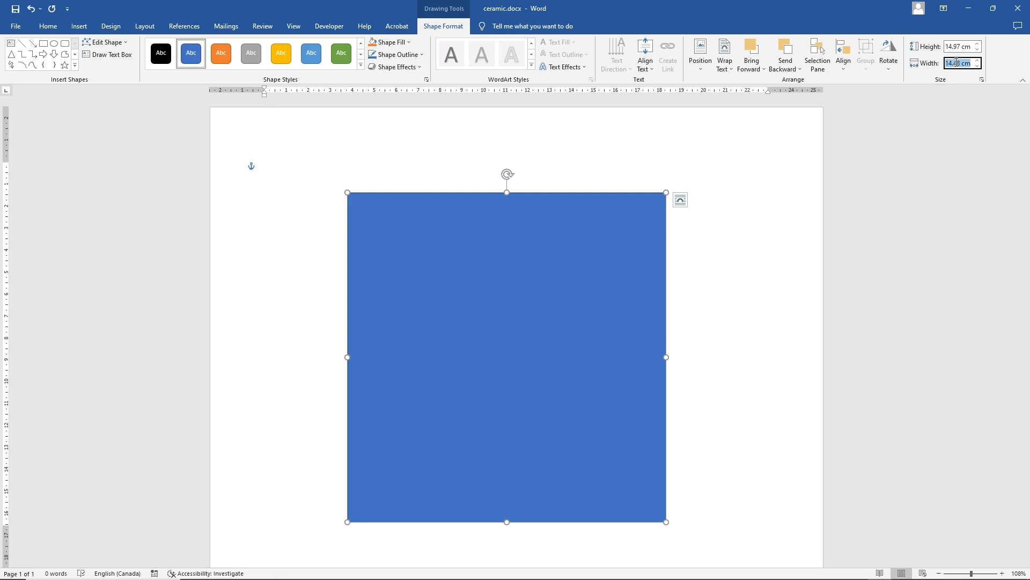
pyautogui.write('14.97')
pyautogui.press('Return')
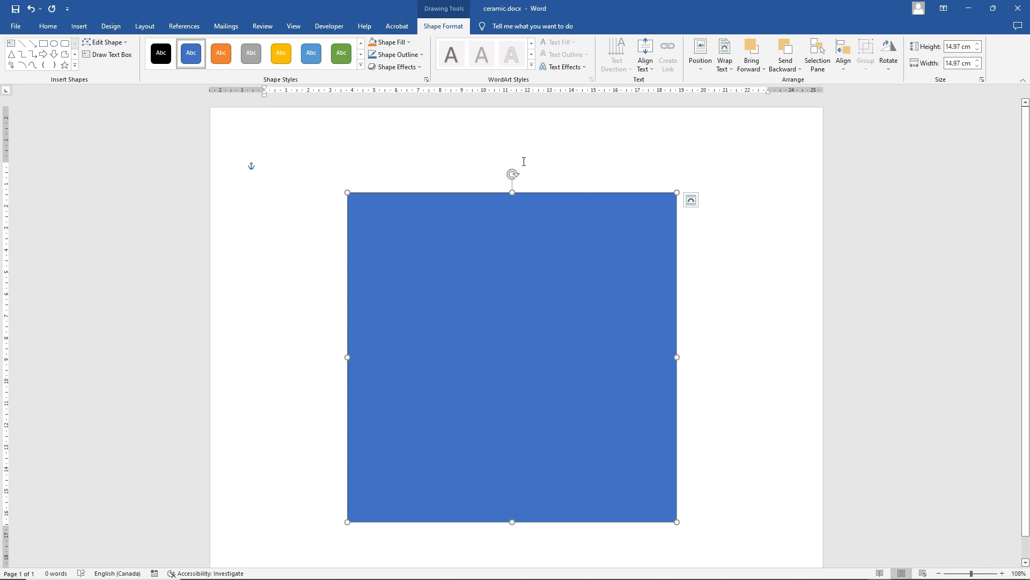
# Step: Fill the square with Gold, Accent 4, Lighter 80% and remove its outline
pyautogui.click(390, 42)
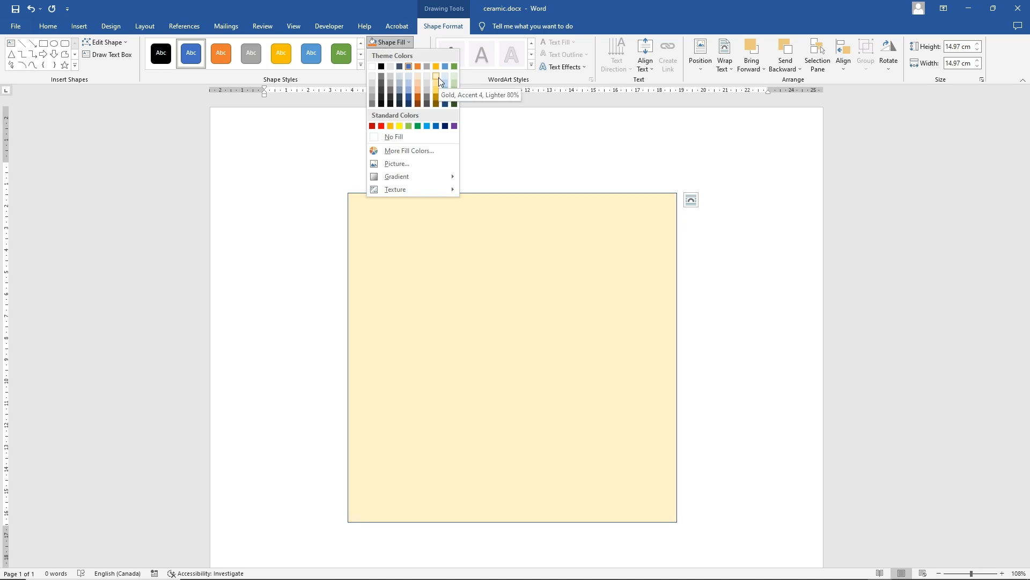
pyautogui.click(438, 77)
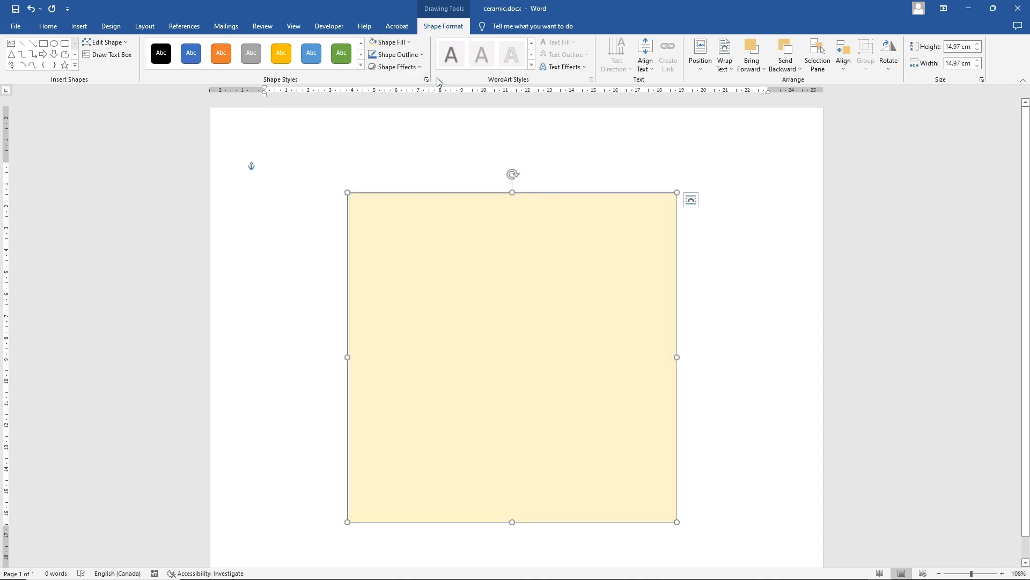
pyautogui.click(406, 56)
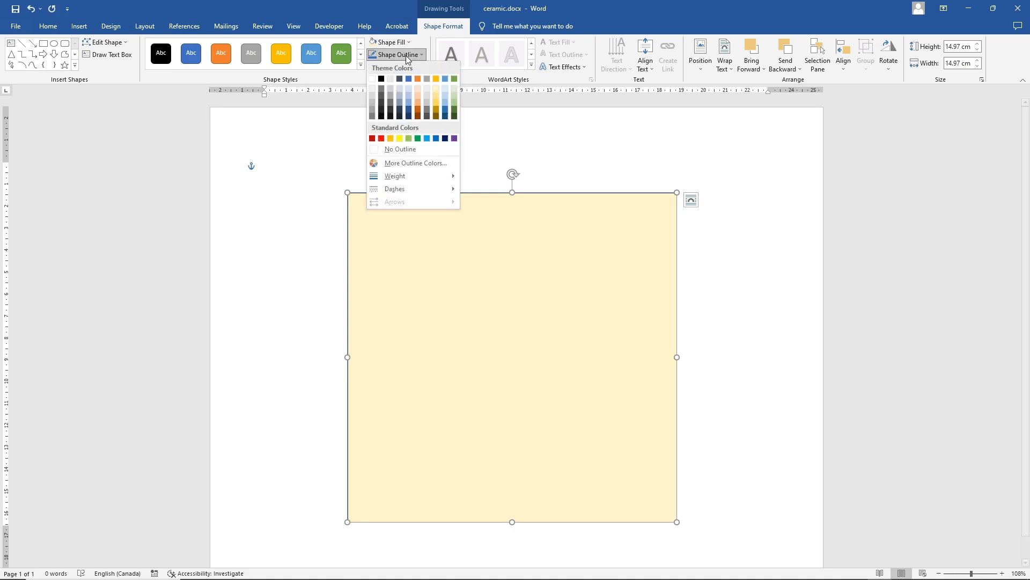
pyautogui.click(400, 149)
pyautogui.click(484, 160)
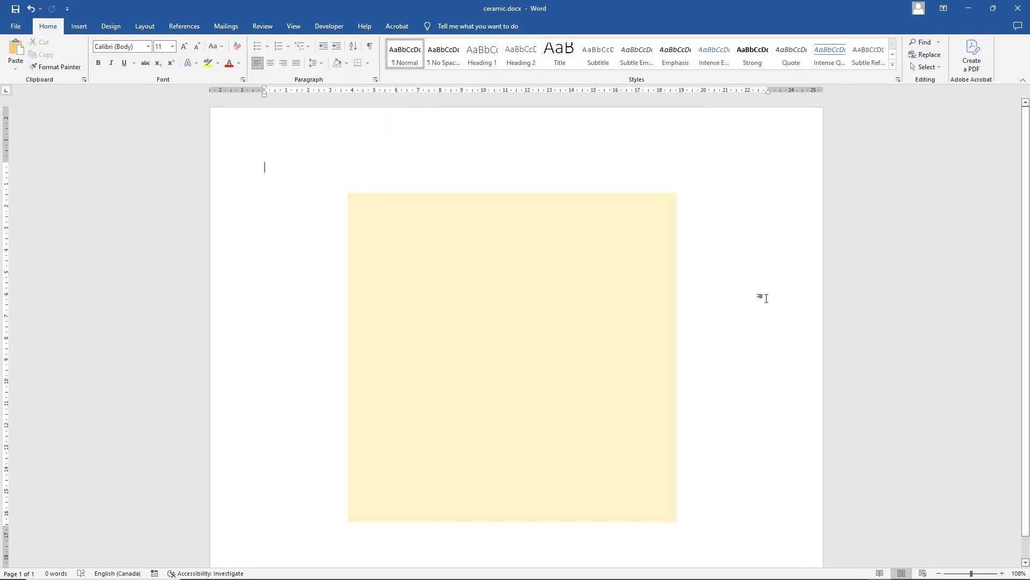
# Step: Draw a thin rectangle about 0.64 cm high across the full width of the square, near its upper edge
pyautogui.click(561, 322)
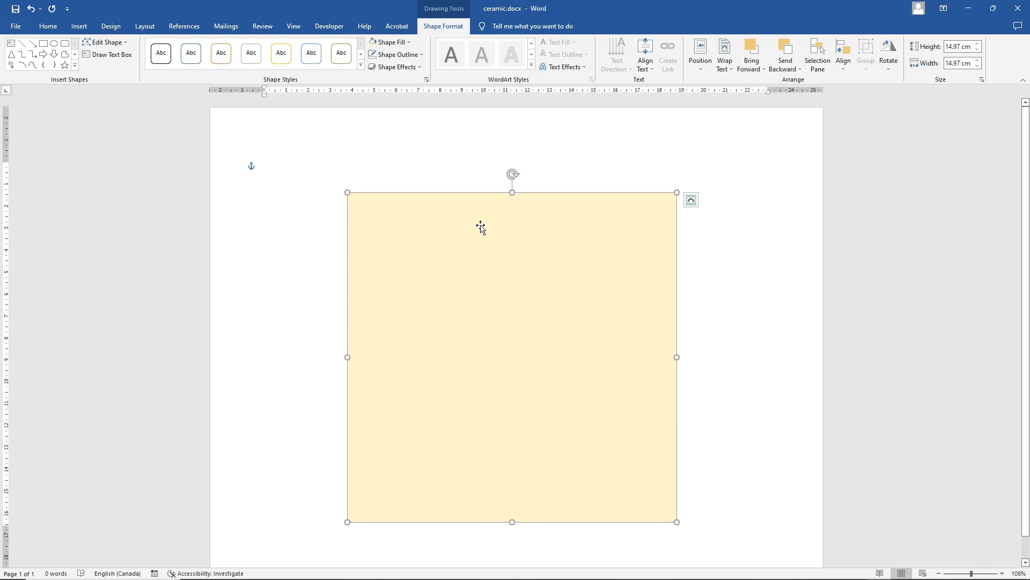
pyautogui.click(80, 26)
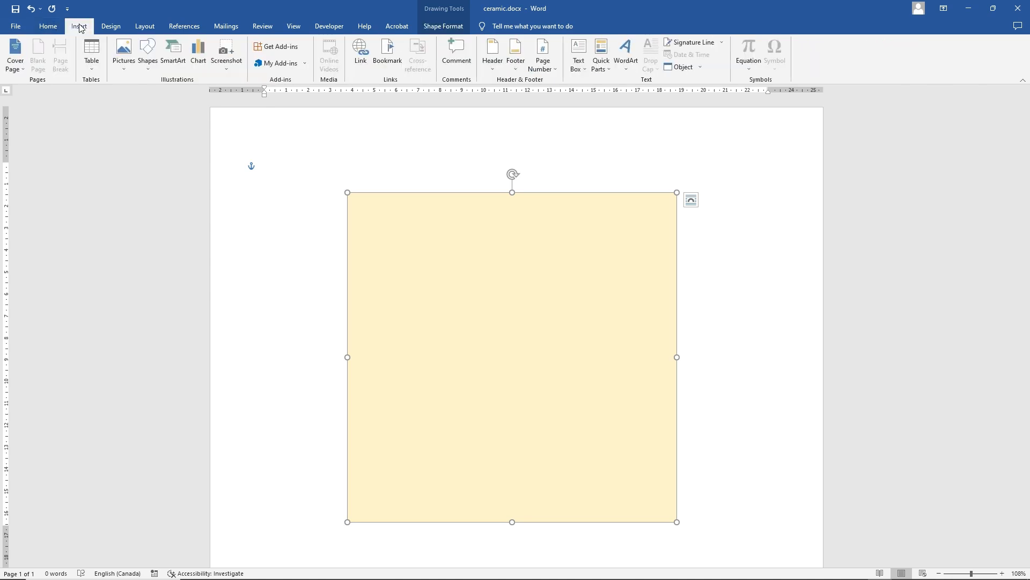
pyautogui.click(147, 57)
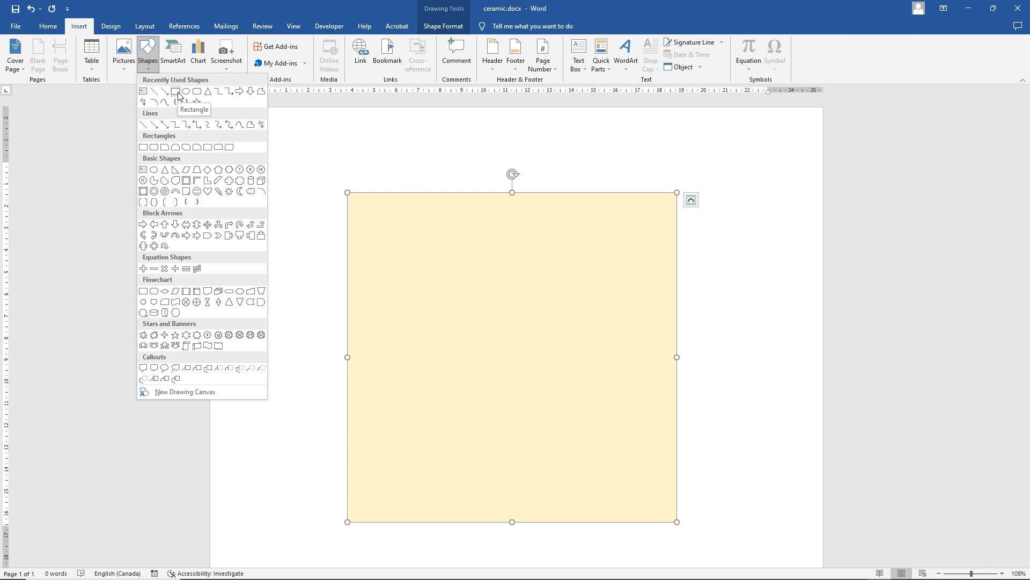
pyautogui.click(176, 92)
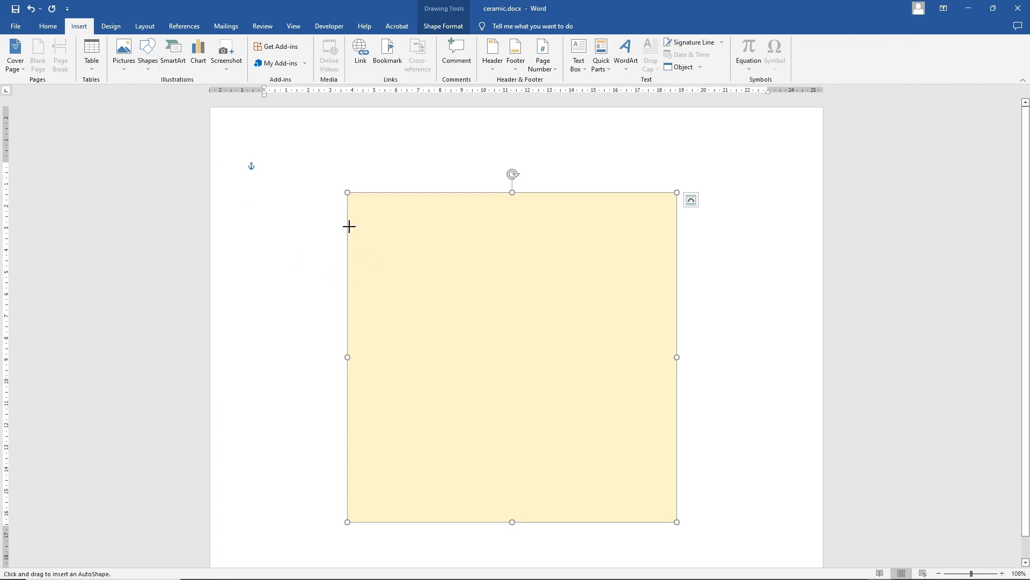
pyautogui.moveTo(348, 225); pyautogui.dragTo(676, 239)
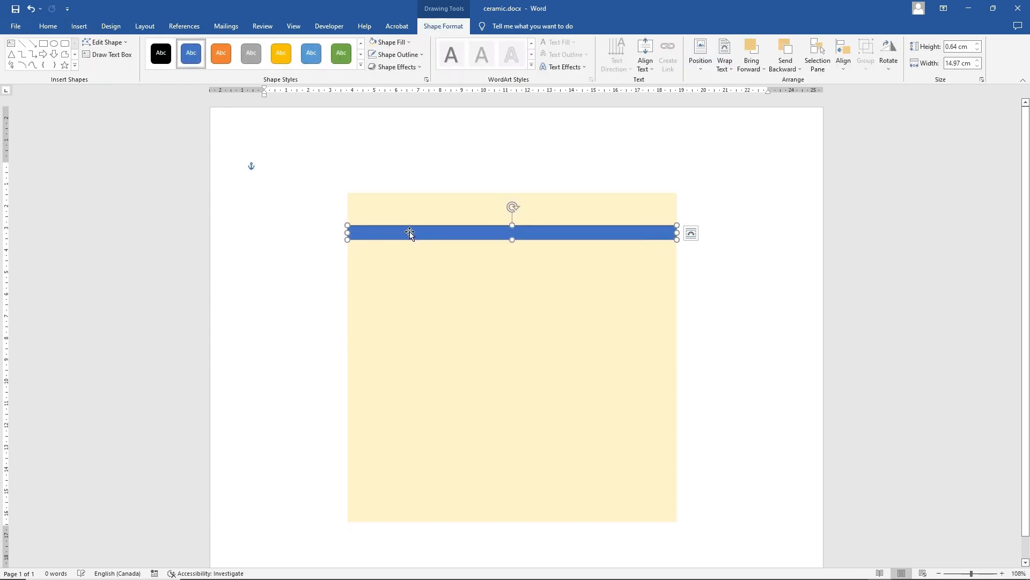
# Step: Give the thin band a light blue fill and no outline
pyautogui.click(391, 43)
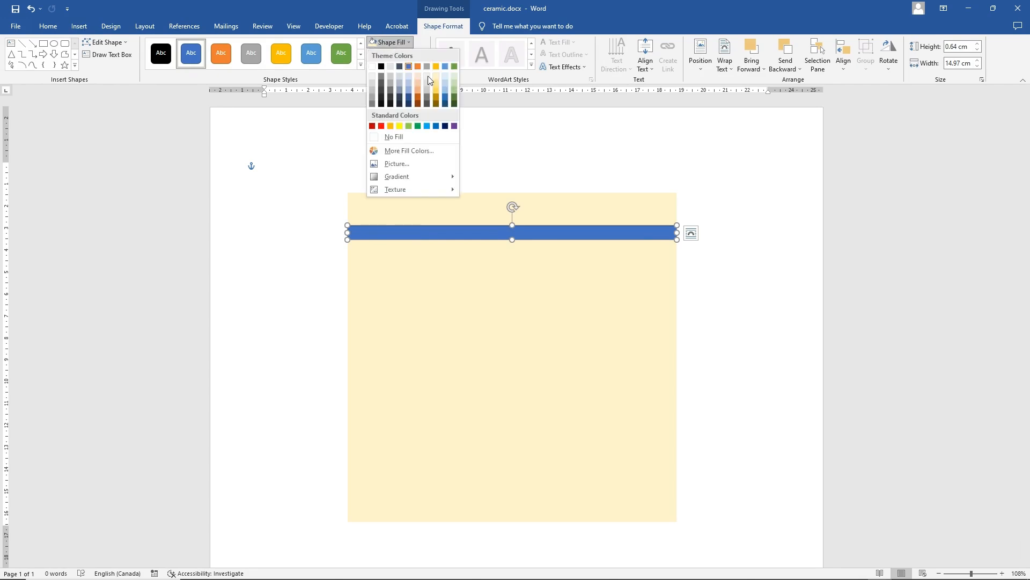
pyautogui.click(445, 85)
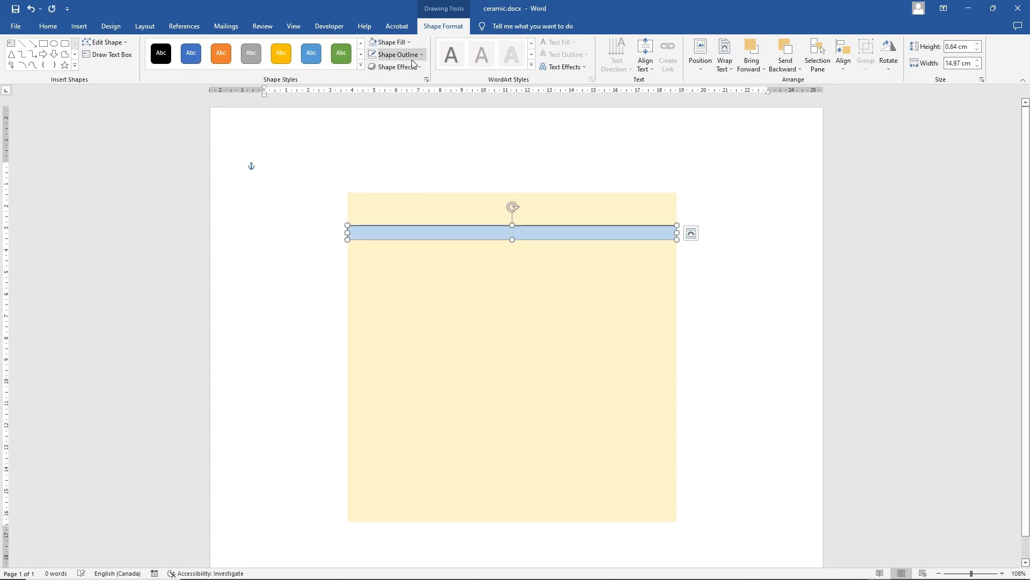
pyautogui.click(410, 55)
pyautogui.click(417, 149)
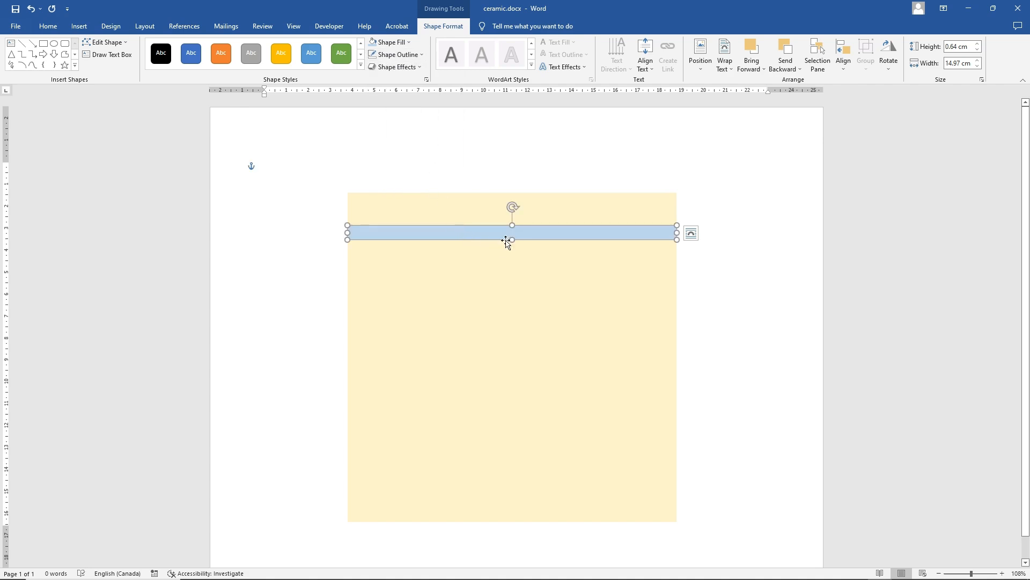
# Step: Duplicate the light blue band and place the copy across the square near its lower edge
pyautogui.rightClick(479, 233)
pyautogui.click(500, 270)
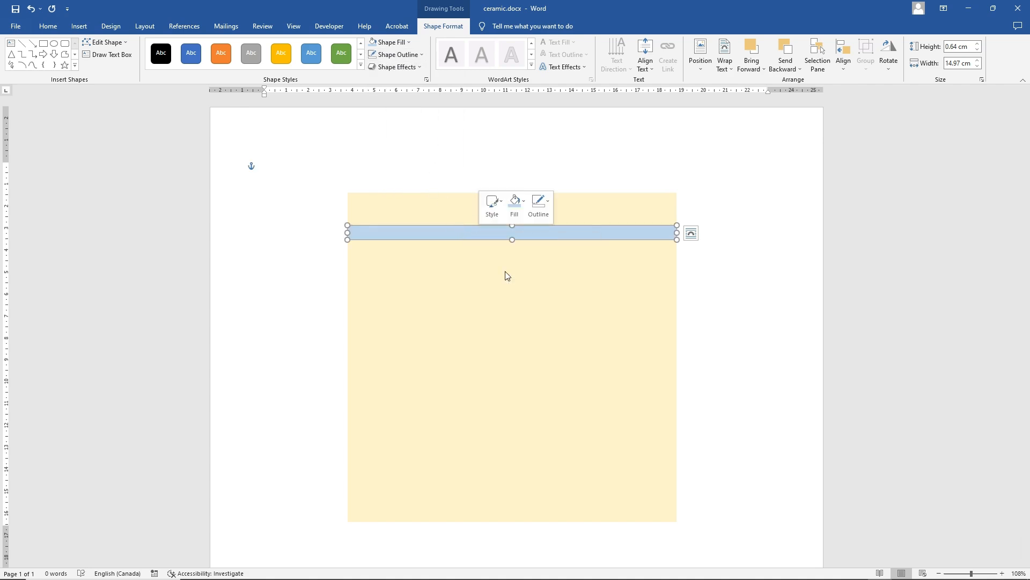
pyautogui.rightClick(452, 427)
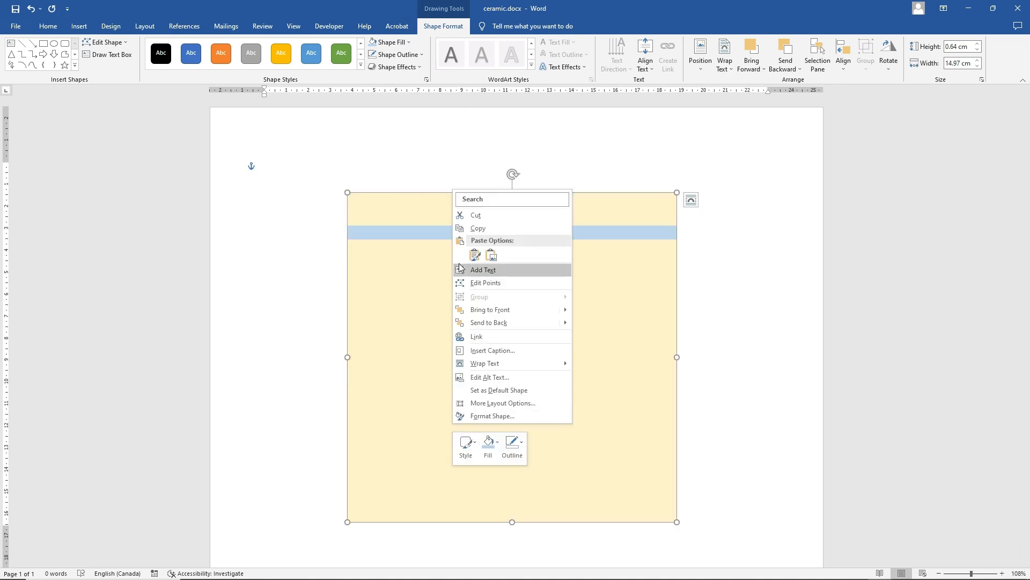
pyautogui.click(474, 259)
pyautogui.moveTo(467, 203); pyautogui.dragTo(466, 478)
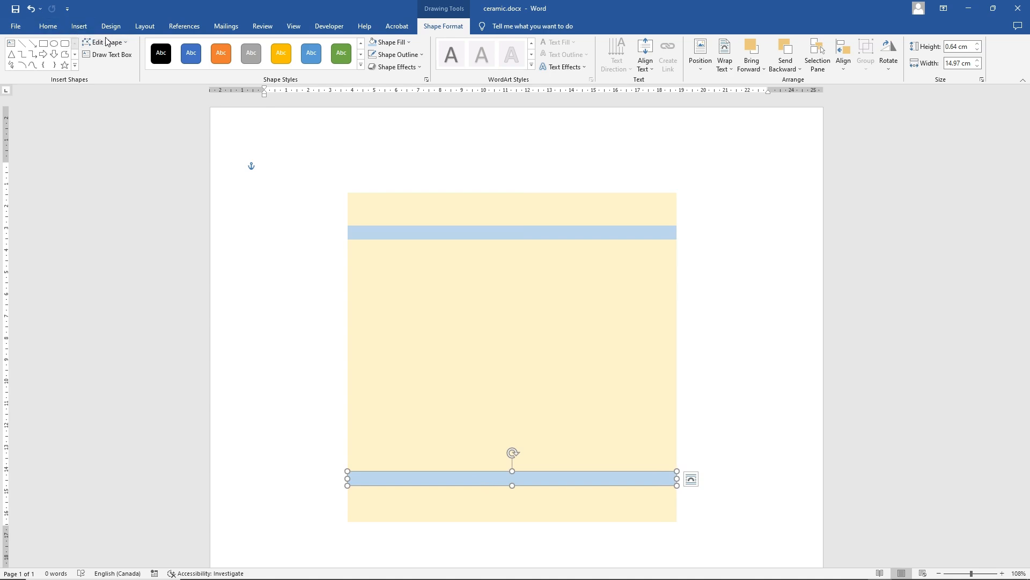
# Step: Draw an isosceles triangle about 2.76 cm wide and 1.81 cm high on the square, below the upper blue band
pyautogui.click(489, 281)
pyautogui.click(79, 25)
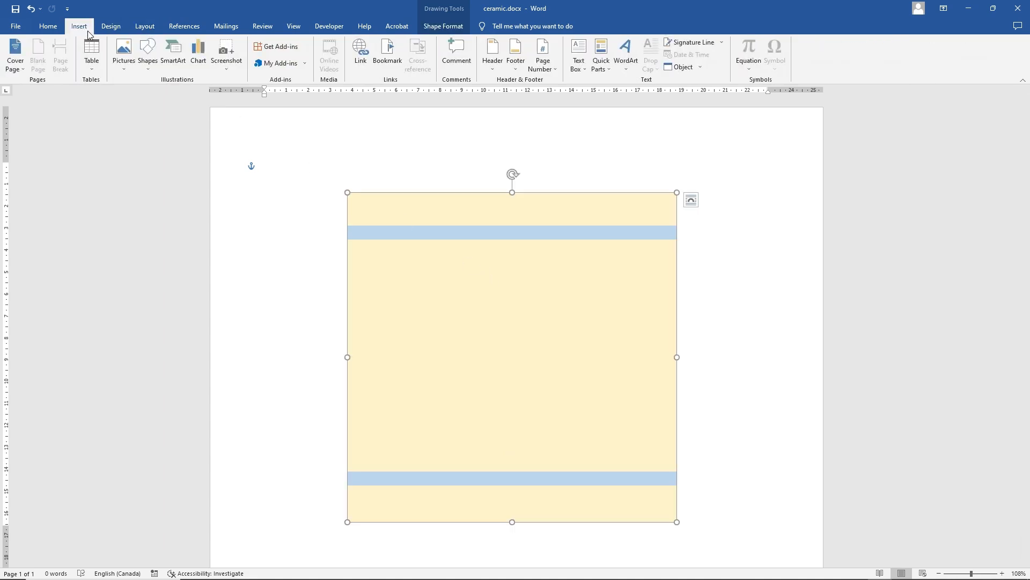
pyautogui.click(151, 57)
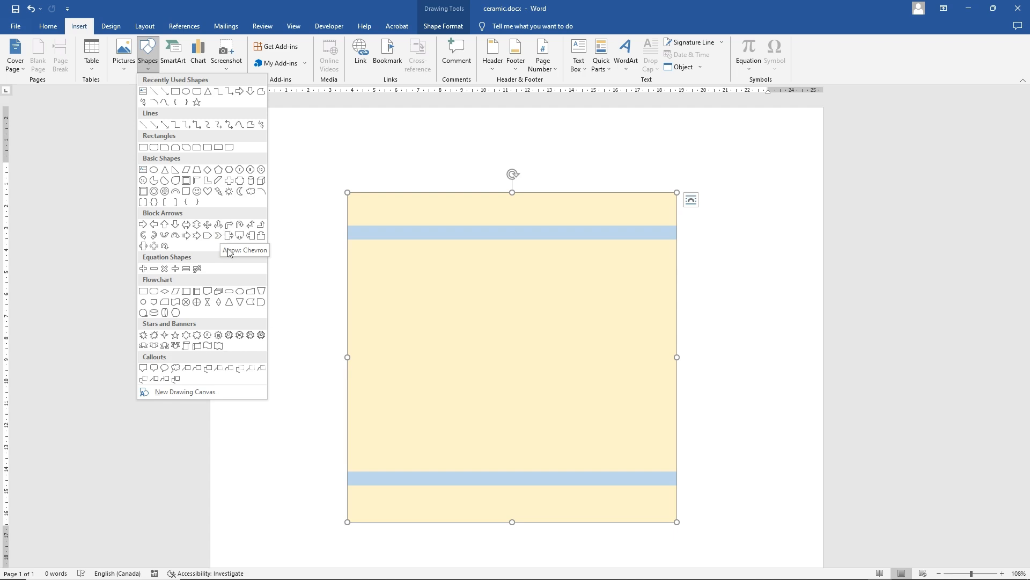
pyautogui.click(166, 173)
pyautogui.moveTo(411, 271); pyautogui.dragTo(474, 312)
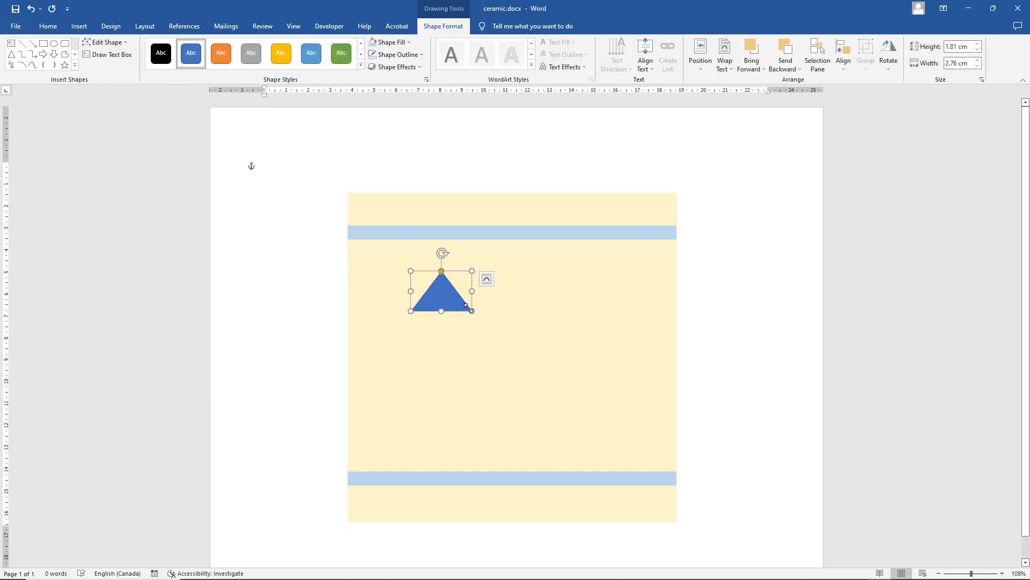
# Step: Apply the solid orange shape style to the triangle and remove its outline
pyautogui.click(220, 55)
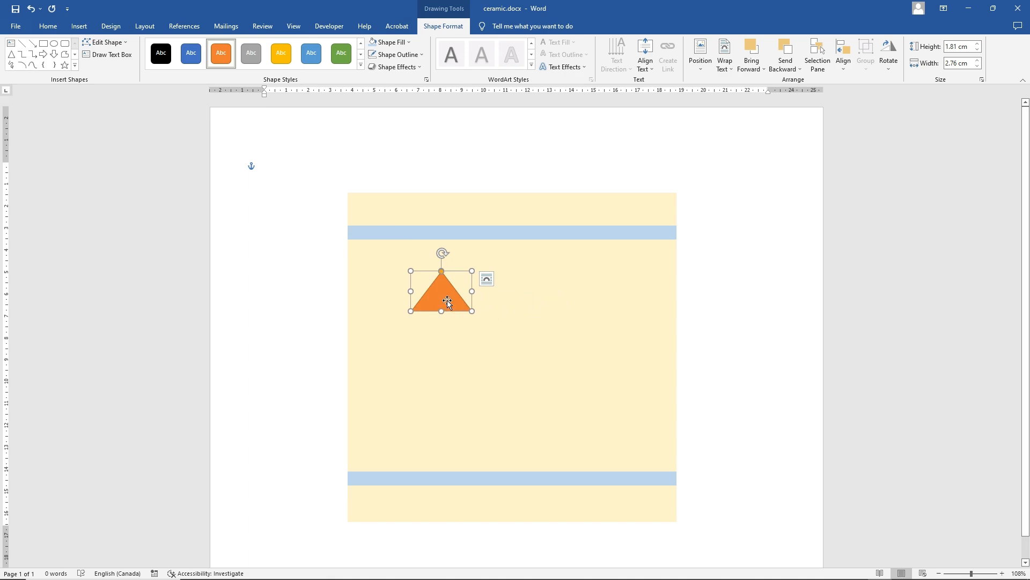
pyautogui.click(396, 54)
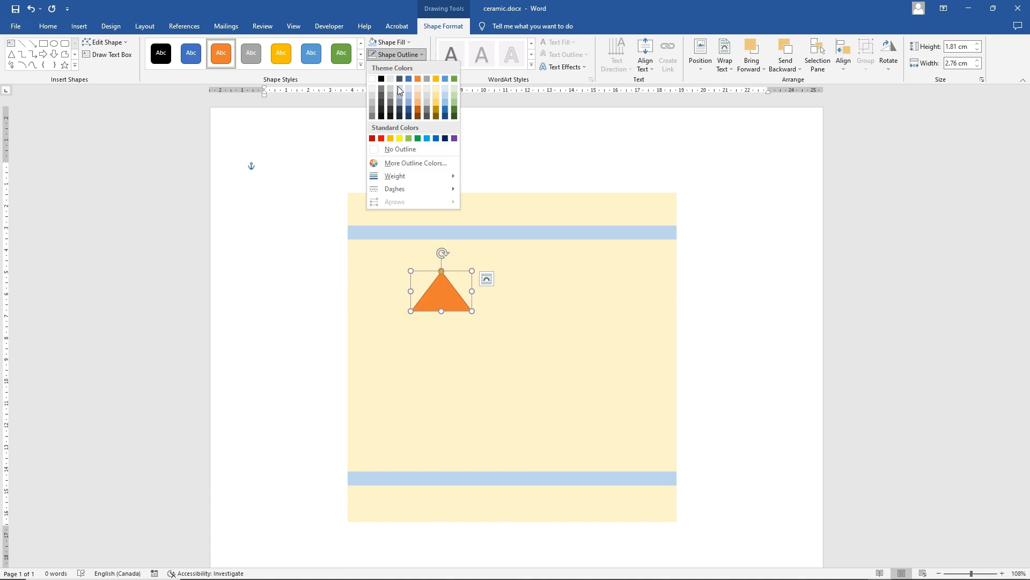
pyautogui.click(397, 149)
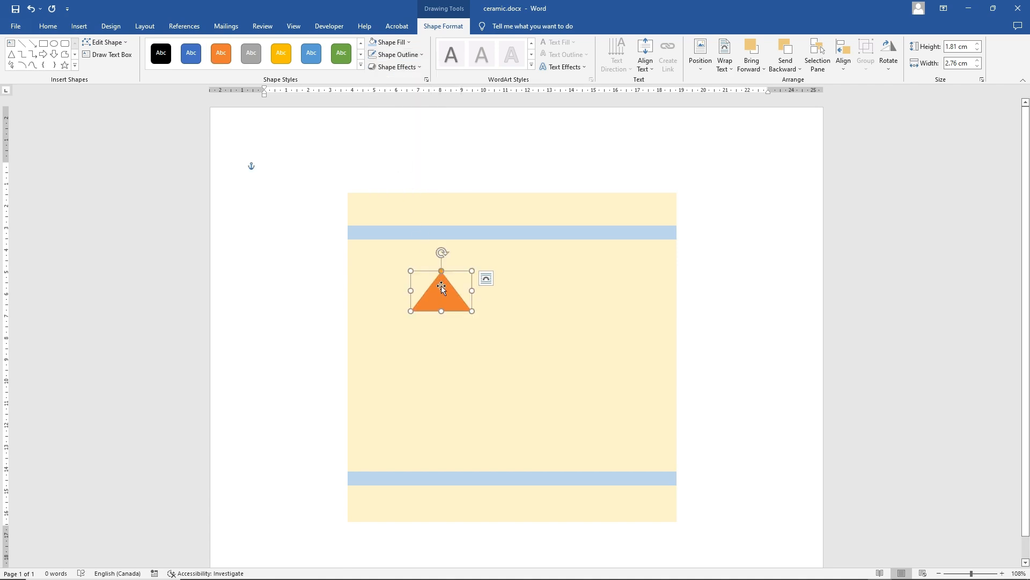
# Step: Shrink the triangle to about 1.83 by 1.76 cm at the left end beneath the upper blue band, and copy it
pyautogui.moveTo(470, 310); pyautogui.dragTo(370, 274)
pyautogui.rightClick(370, 273)
pyautogui.click(404, 310)
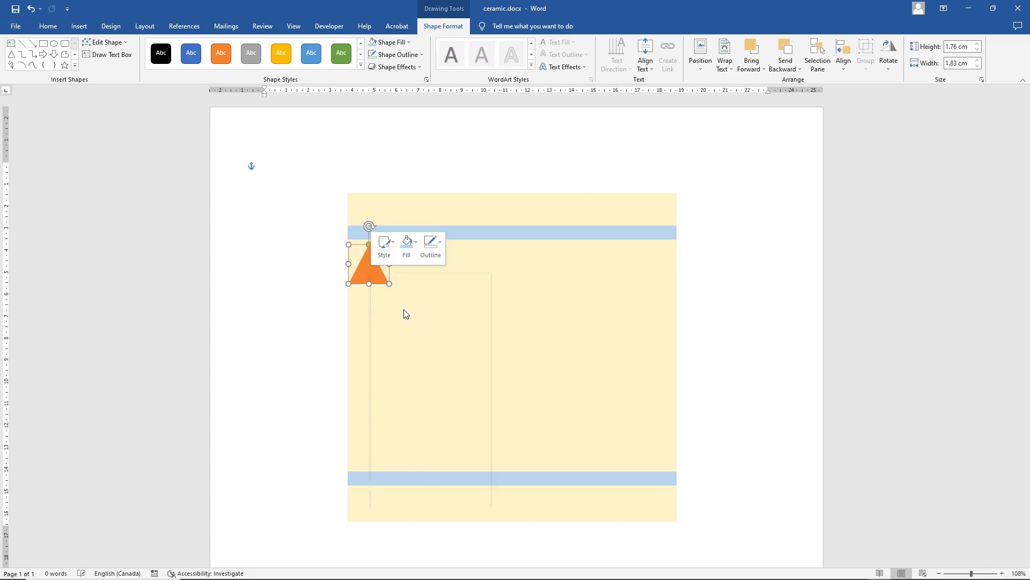
# Step: Paste eleven copies of the orange triangle onto the square
pyautogui.click(467, 271)
pyautogui.click(48, 26)
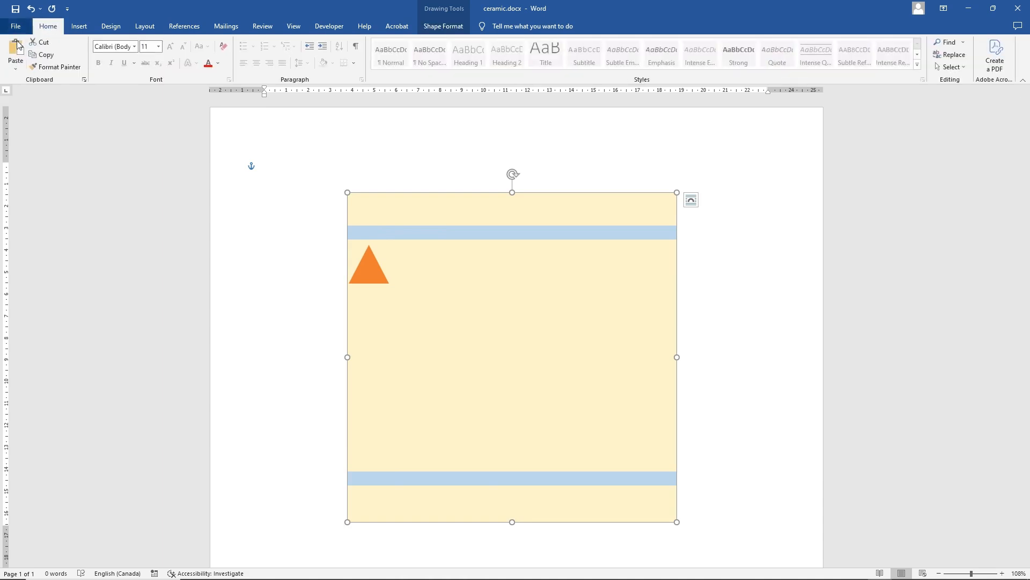
pyautogui.click(16, 48)
pyautogui.click(16, 48)
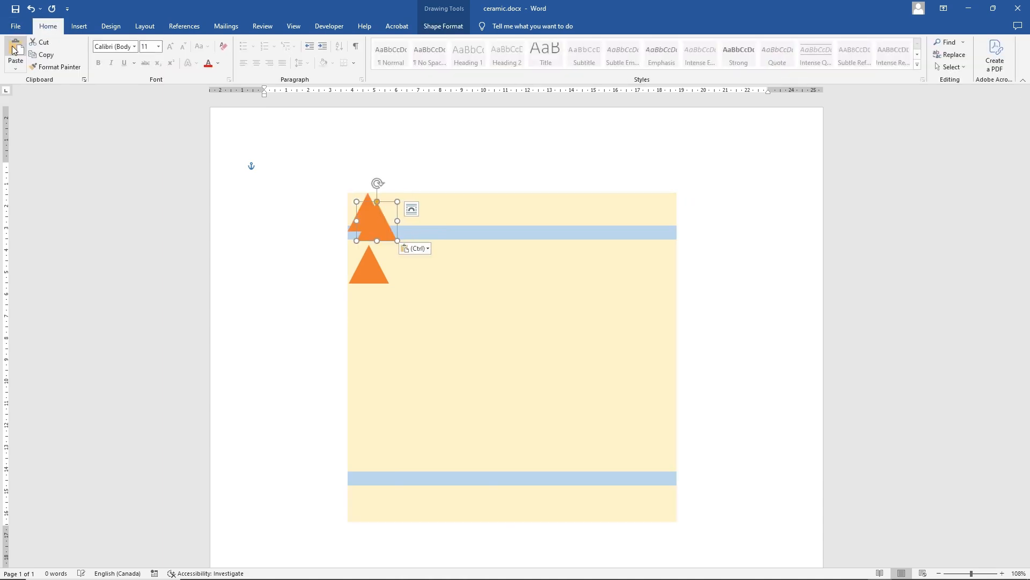
pyautogui.click(16, 49)
pyautogui.click(15, 48)
pyautogui.click(16, 48)
pyautogui.click(16, 48)
pyautogui.click(15, 48)
pyautogui.click(16, 48)
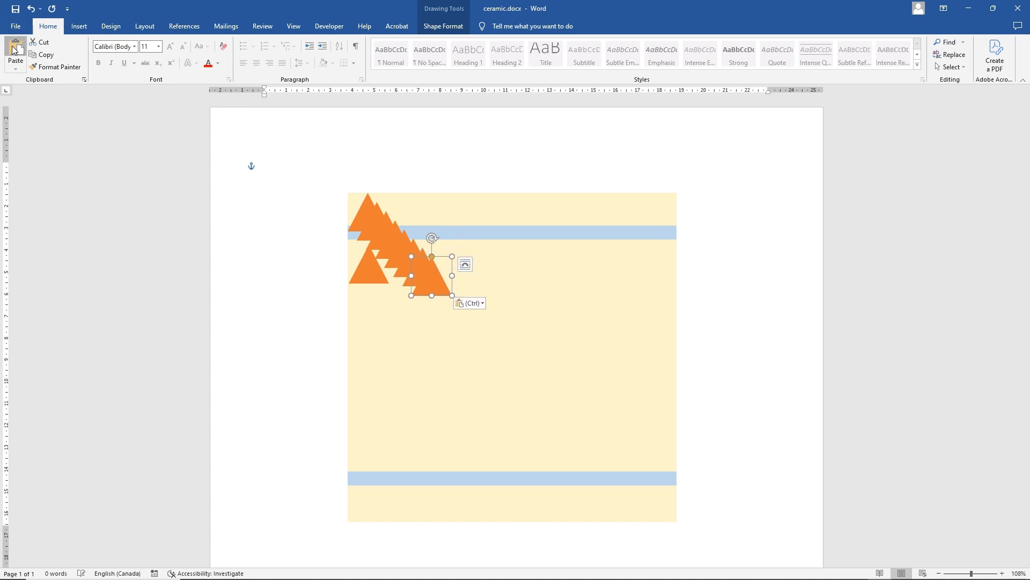
pyautogui.click(15, 48)
pyautogui.click(15, 49)
pyautogui.click(16, 49)
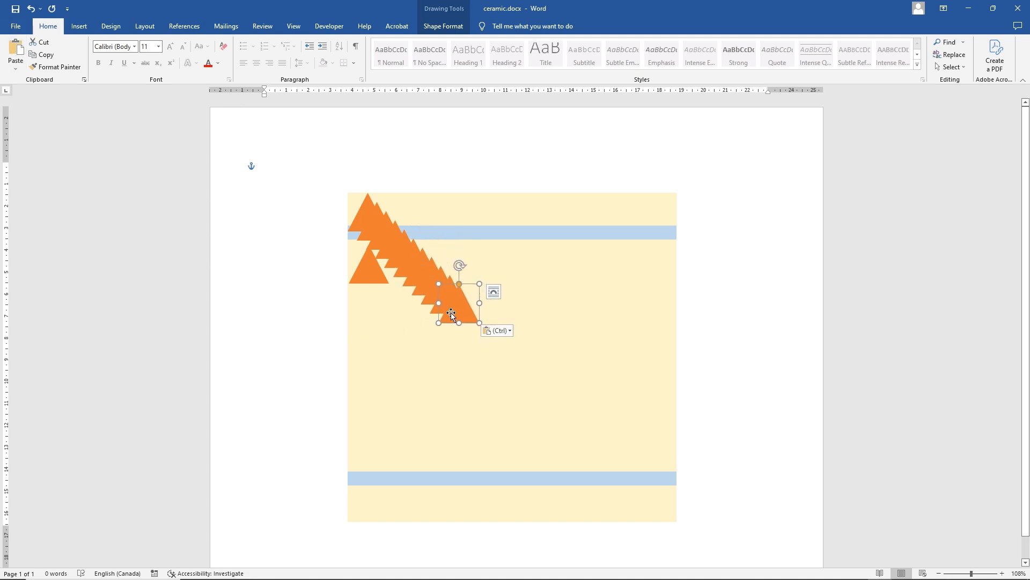
# Step: Start a row of triangle copies at the left end of the lower blue band, turning the second one upside down
pyautogui.moveTo(451, 314); pyautogui.dragTo(529, 384)
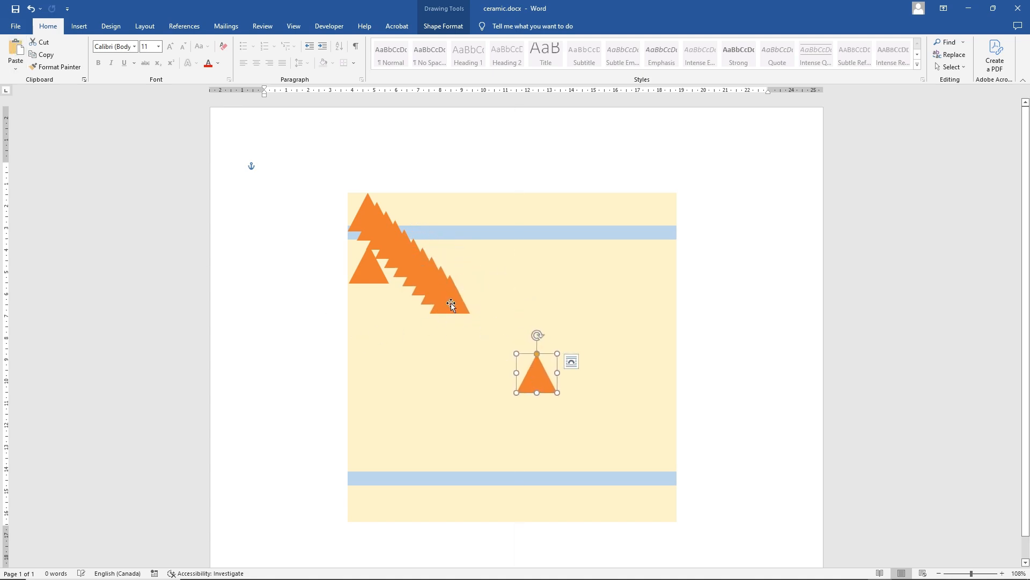
pyautogui.moveTo(451, 305); pyautogui.dragTo(371, 457)
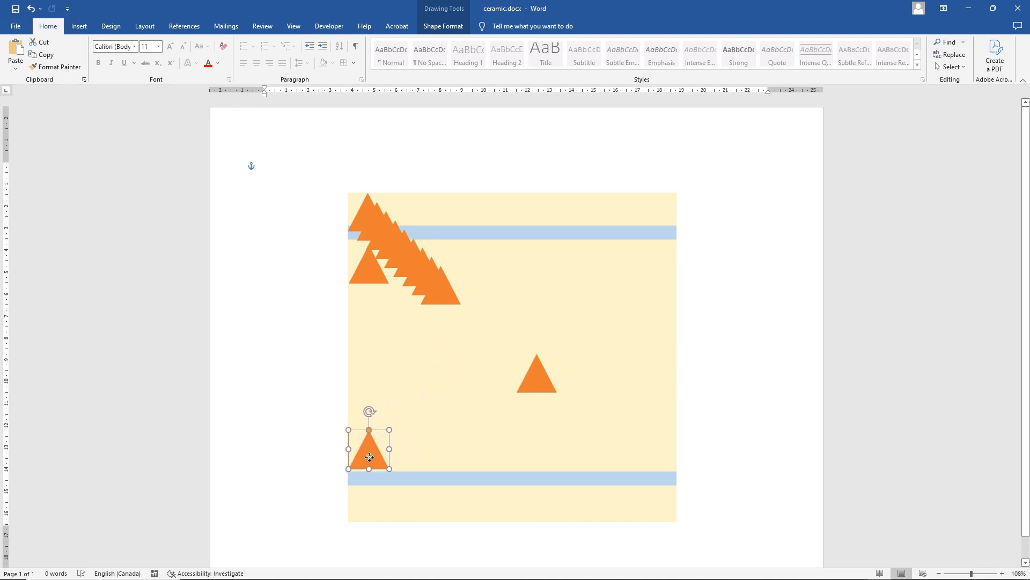
pyautogui.moveTo(534, 373); pyautogui.dragTo(408, 448)
pyautogui.moveTo(413, 407); pyautogui.dragTo(411, 480)
pyautogui.moveTo(412, 443); pyautogui.dragTo(404, 446)
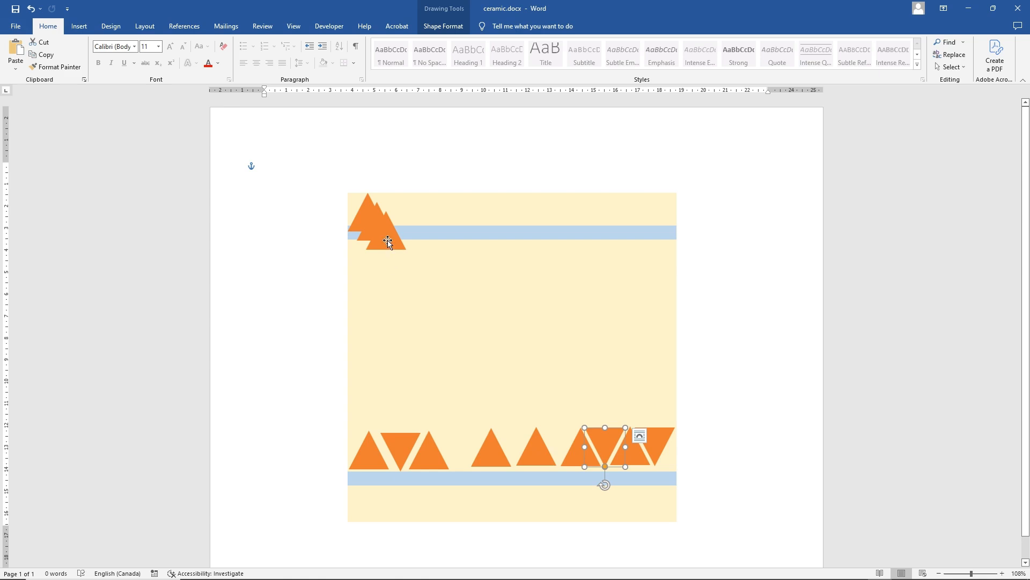
# Step: Complete the row above the lower blue band with the remaining triangles, alternating upright and upside-down ones across the square's full width
pyautogui.moveTo(391, 240); pyautogui.dragTo(502, 351)
pyautogui.moveTo(506, 307); pyautogui.dragTo(508, 402)
pyautogui.moveTo(510, 347); pyautogui.dragTo(561, 447)
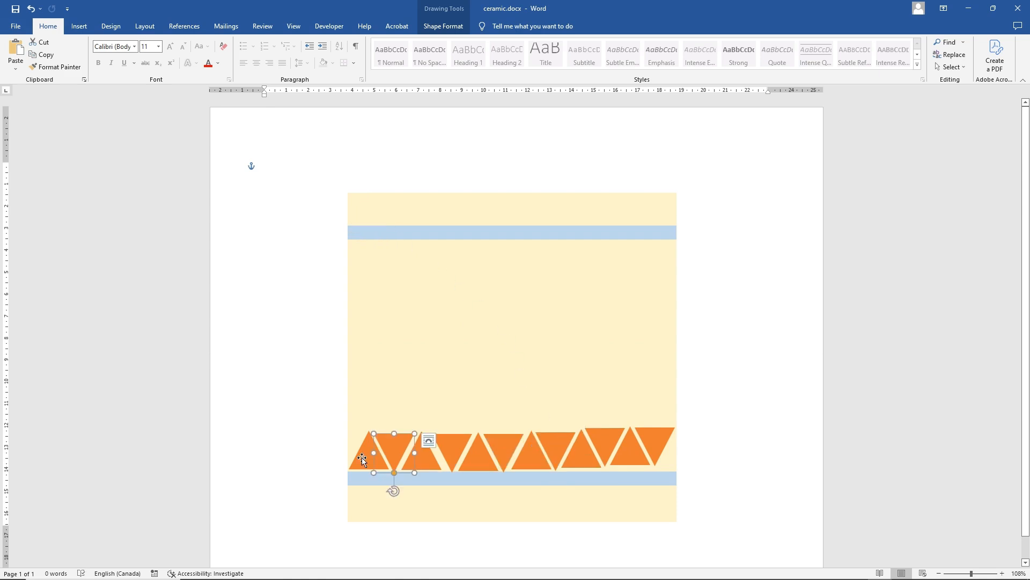
pyautogui.click(363, 459)
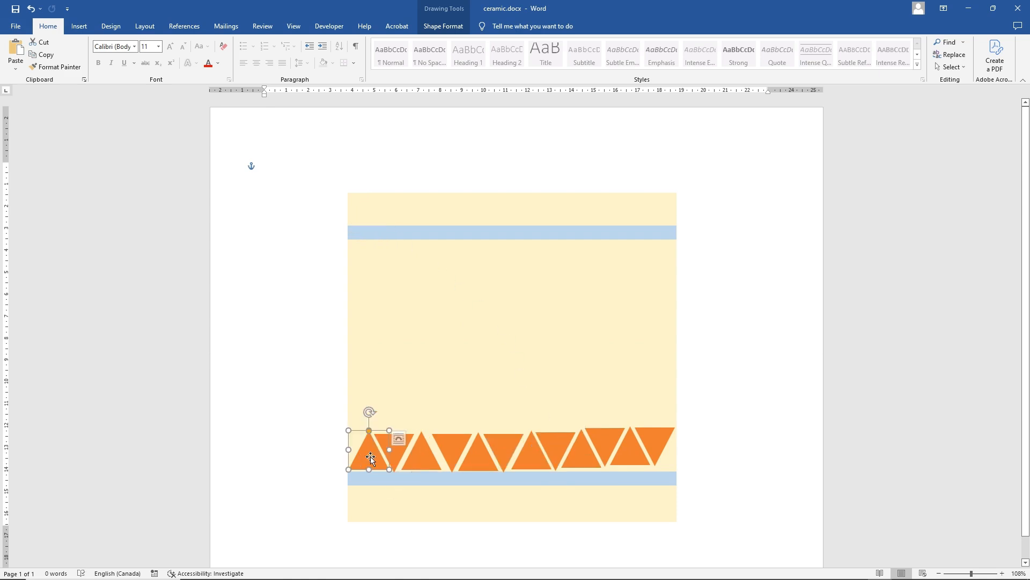
# Step: Move the triangles above the lower blue band closer together and roughly level, leaving narrow gaps between neighbours
pyautogui.click(420, 462)
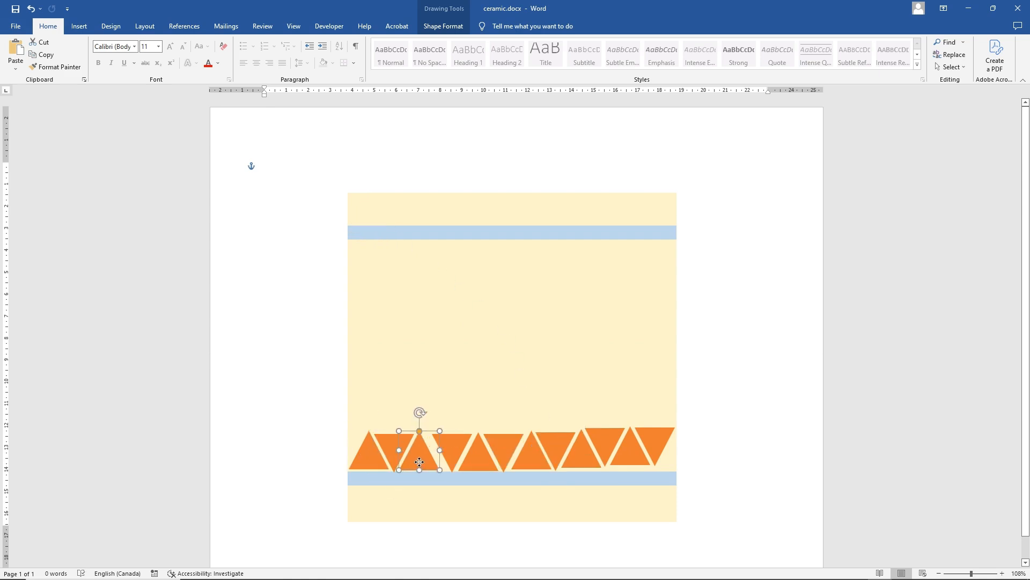
pyautogui.click(390, 449)
pyautogui.moveTo(391, 448); pyautogui.dragTo(652, 444)
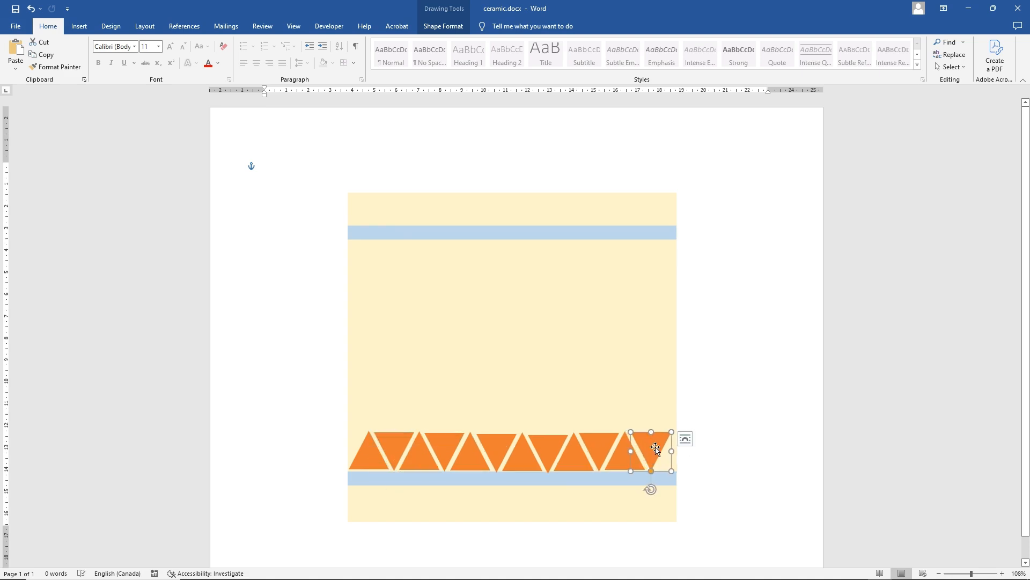
# Step: Select all twelve orange triangles in the row and align them by their bottom edges
pyautogui.keyDown('shift'); pyautogui.click(472, 456); pyautogui.keyUp('shift')
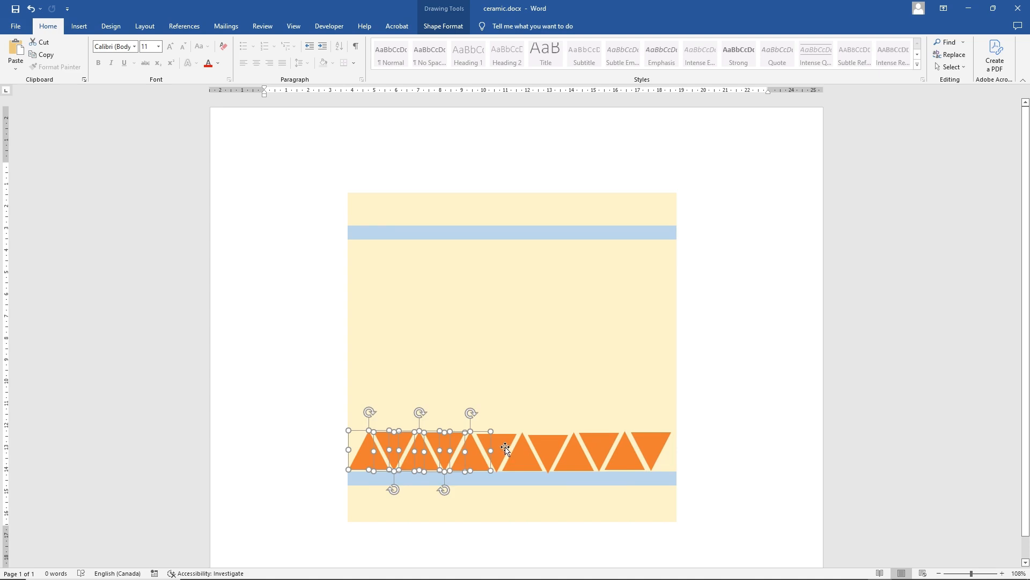
pyautogui.keyDown('shift'); pyautogui.click(506, 449); pyautogui.keyUp('shift')
pyautogui.keyDown('shift'); pyautogui.click(524, 454); pyautogui.keyUp('shift')
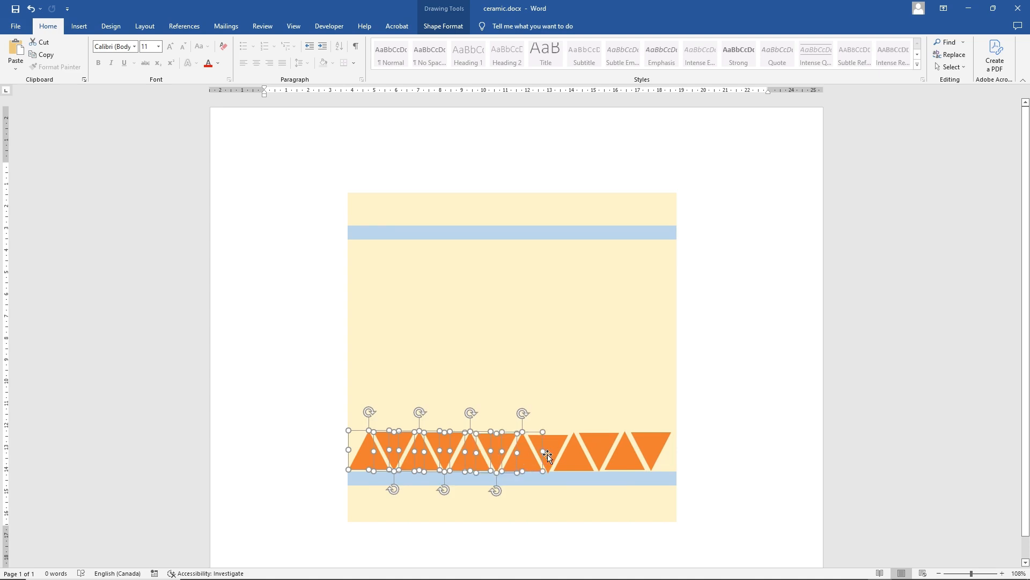
pyautogui.keyDown('shift'); pyautogui.click(547, 454); pyautogui.keyUp('shift')
pyautogui.keyDown('shift'); pyautogui.click(575, 455); pyautogui.keyUp('shift')
pyautogui.keyDown('shift'); pyautogui.click(604, 452); pyautogui.keyUp('shift')
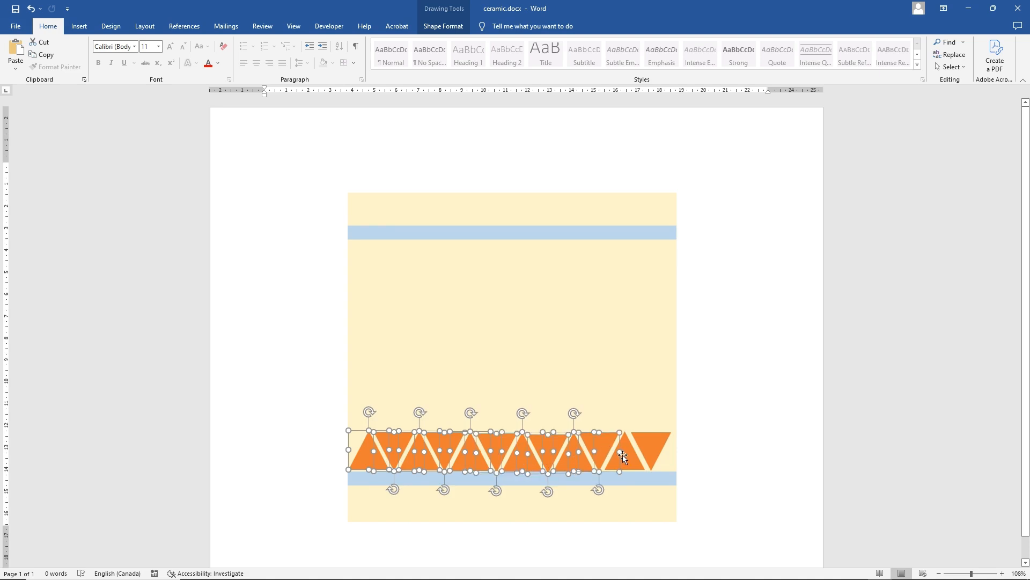
pyautogui.keyDown('shift'); pyautogui.click(626, 456); pyautogui.keyUp('shift')
pyautogui.keyDown('shift'); pyautogui.click(657, 447); pyautogui.keyUp('shift')
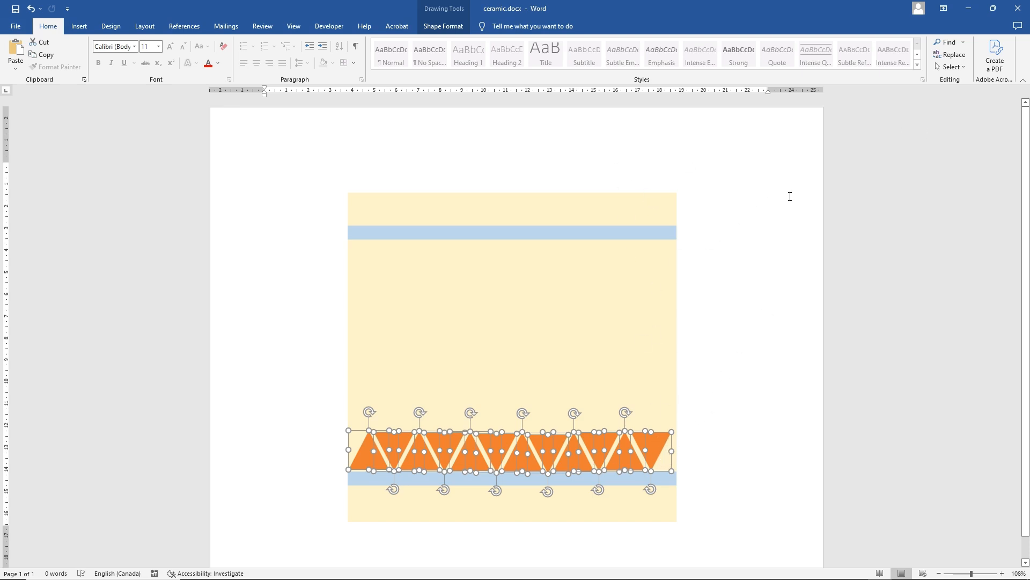
pyautogui.click(443, 26)
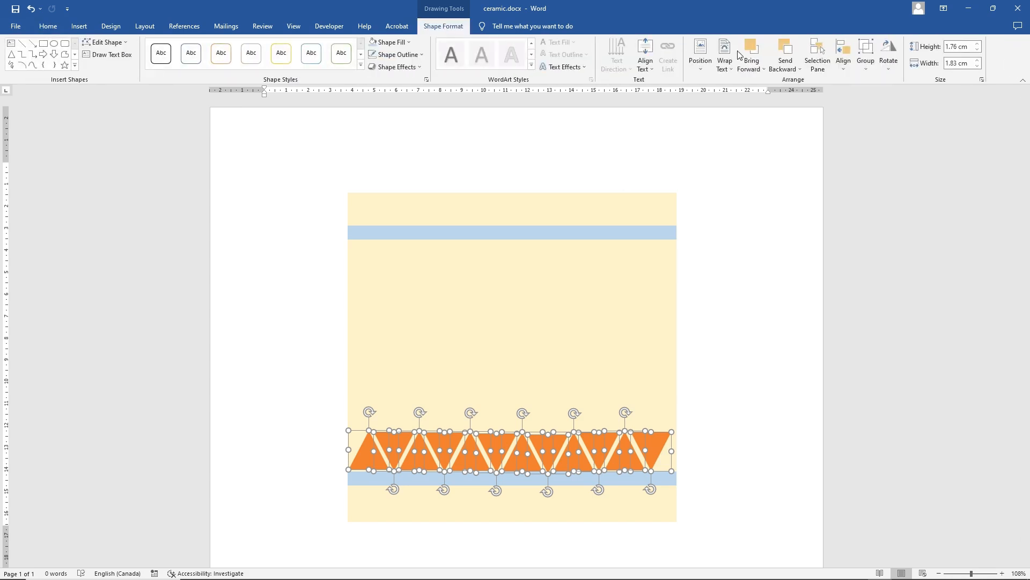
pyautogui.click(848, 60)
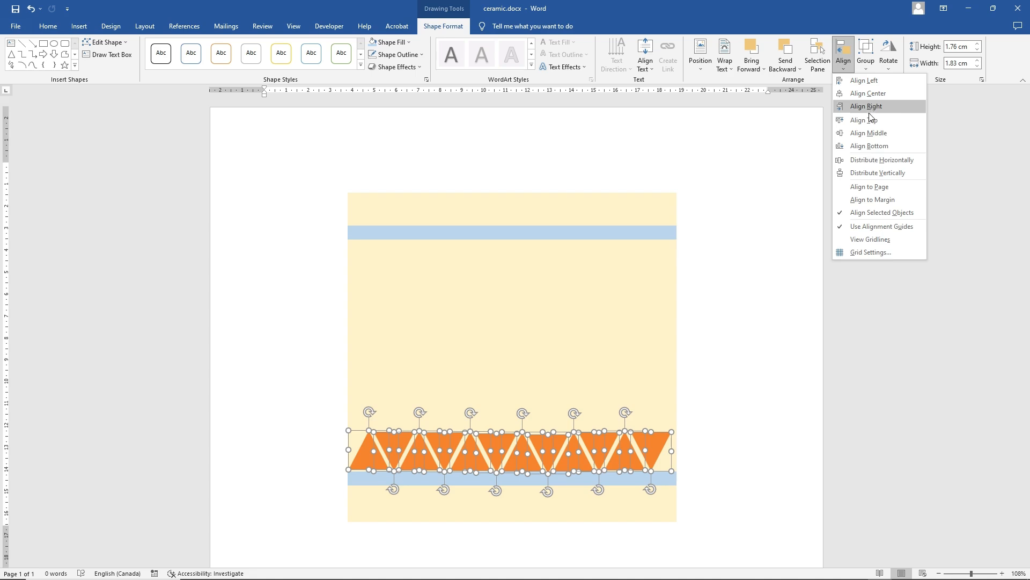
pyautogui.click(870, 146)
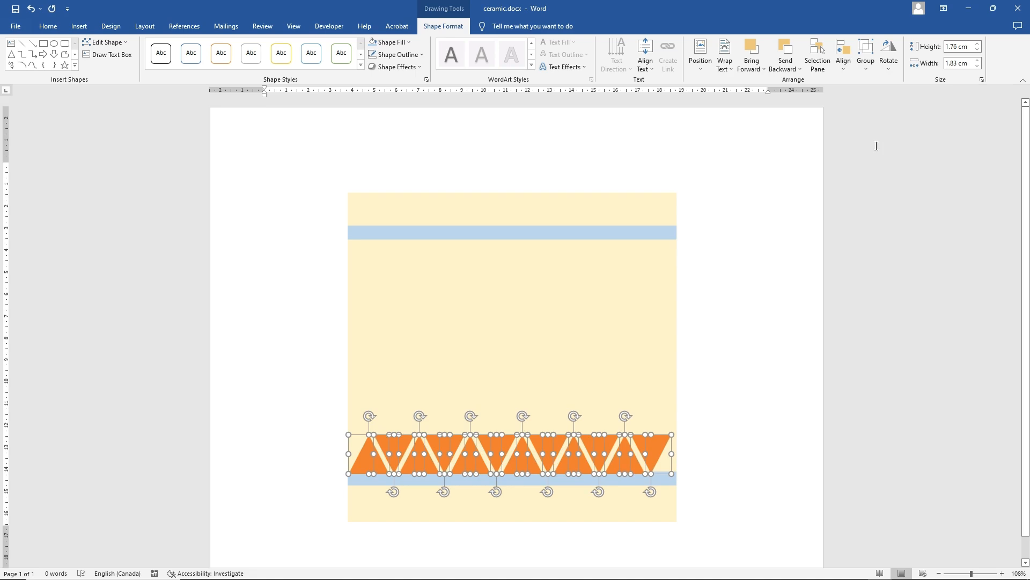
# Step: Distribute the twelve selected triangles horizontally, then deselect them
pyautogui.click(844, 56)
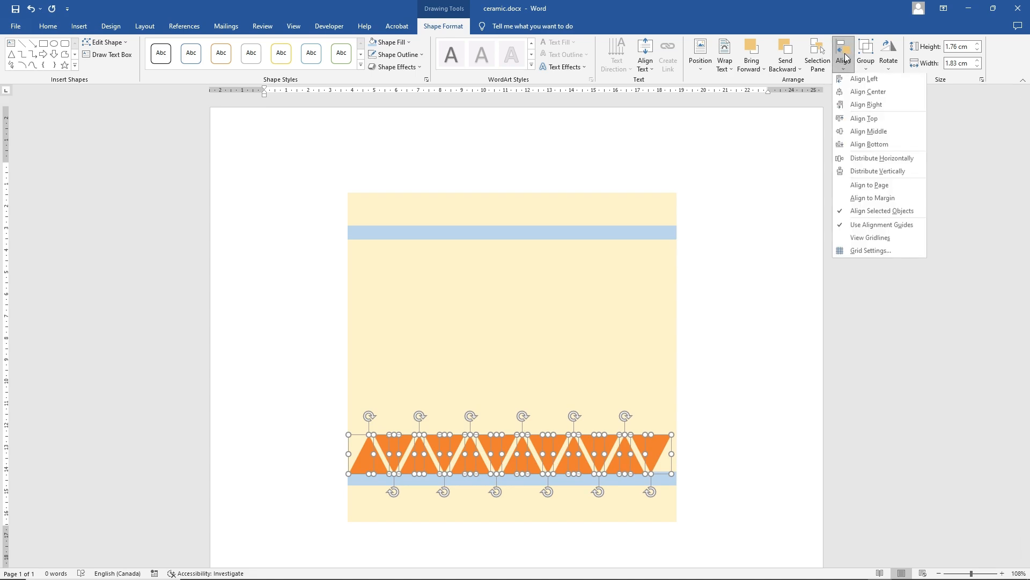
pyautogui.click(883, 160)
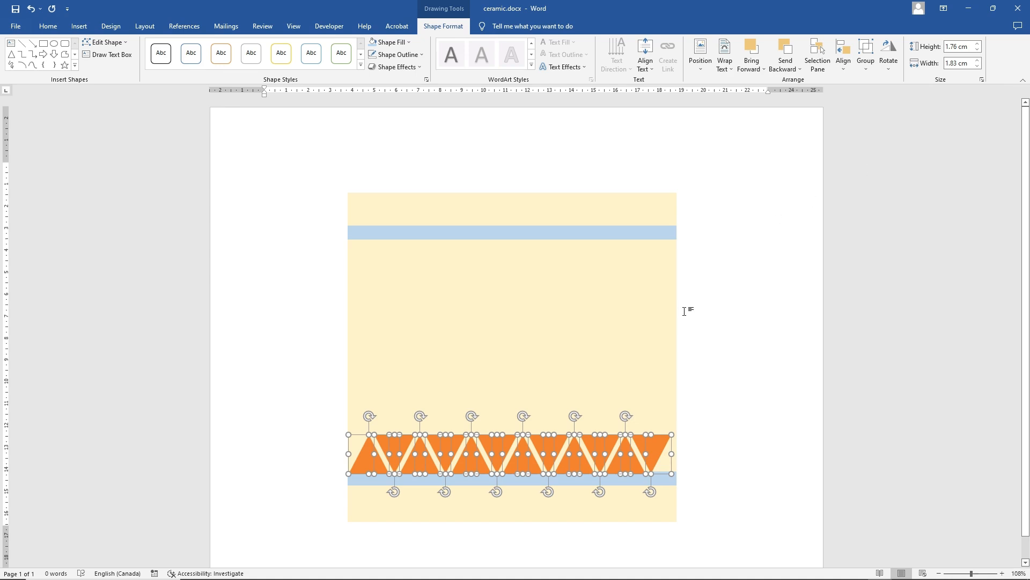
pyautogui.click(718, 310)
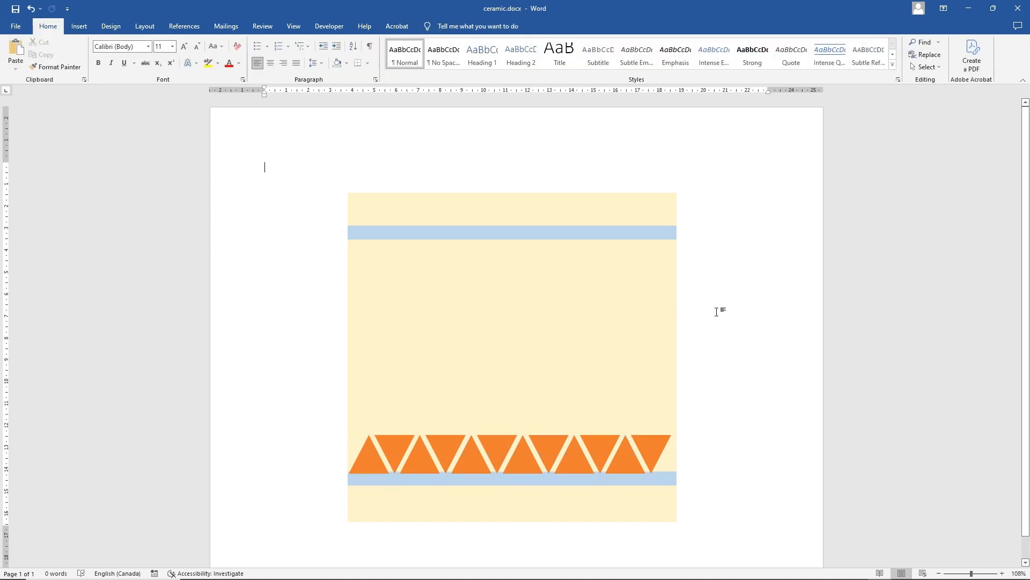
# Step: Select all twelve triangles again and set their height and width to 1.5 cm
pyautogui.keyDown('shift'); pyautogui.click(503, 452); pyautogui.keyUp('shift')
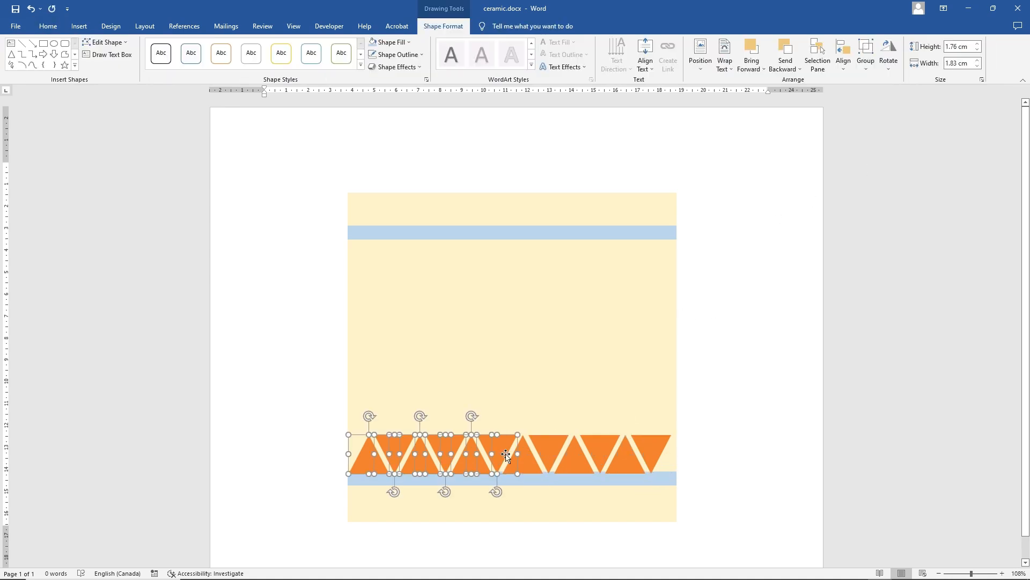
pyautogui.keyDown('shift'); pyautogui.click(527, 464); pyautogui.keyUp('shift')
pyautogui.keyDown('shift'); pyautogui.click(549, 451); pyautogui.keyUp('shift')
pyautogui.keyDown('shift'); pyautogui.click(579, 461); pyautogui.keyUp('shift')
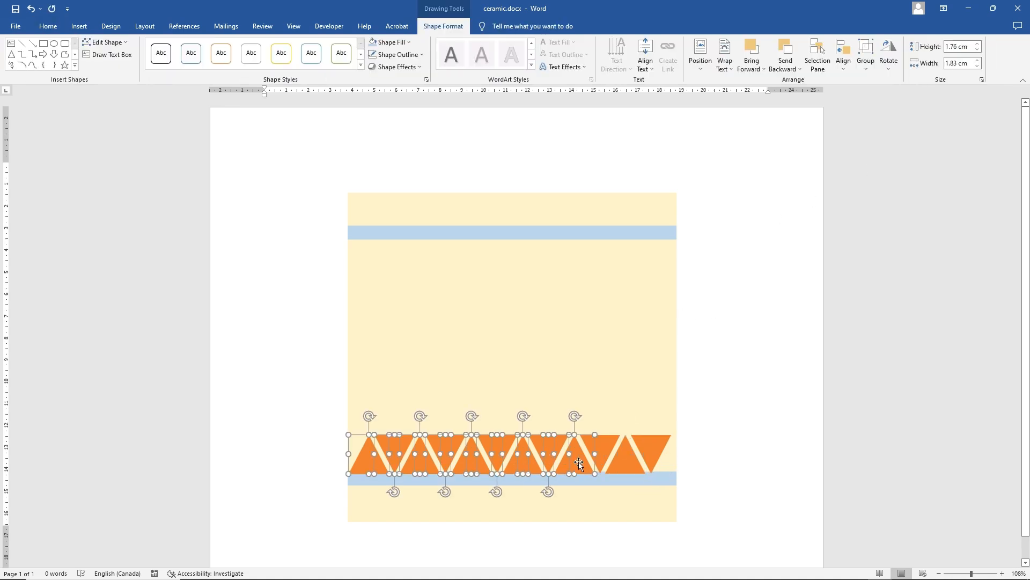
pyautogui.keyDown('shift'); pyautogui.click(651, 453); pyautogui.keyUp('shift')
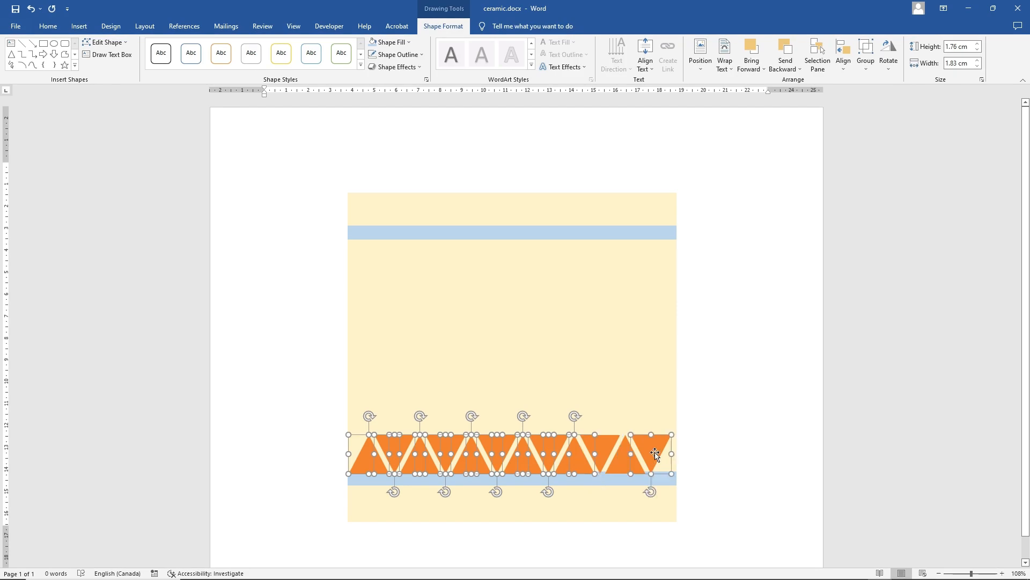
pyautogui.keyDown('shift'); pyautogui.click(620, 465); pyautogui.keyUp('shift')
pyautogui.keyDown('shift'); pyautogui.click(600, 450); pyautogui.keyUp('shift')
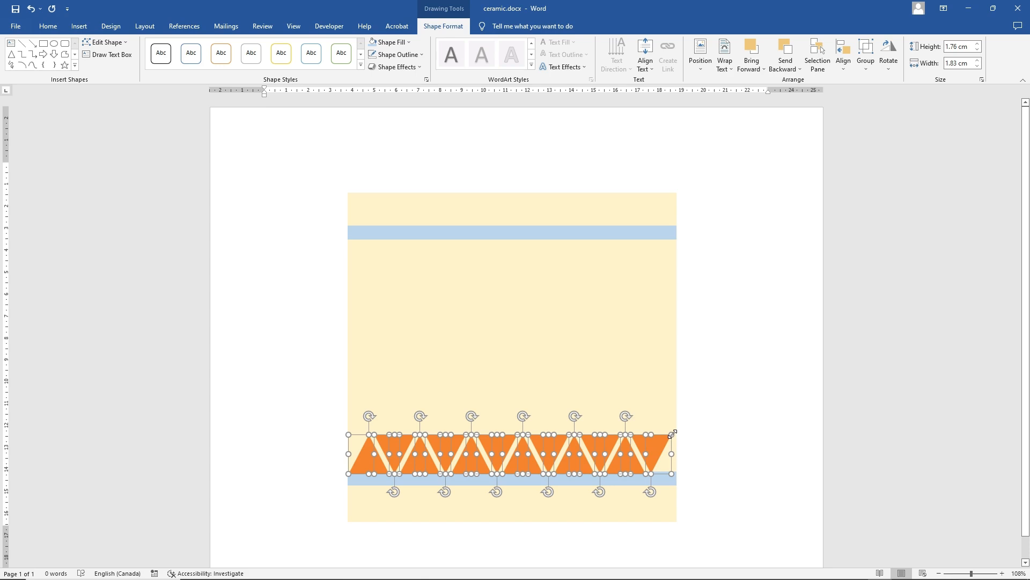
pyautogui.click(963, 47)
pyautogui.write('1.5')
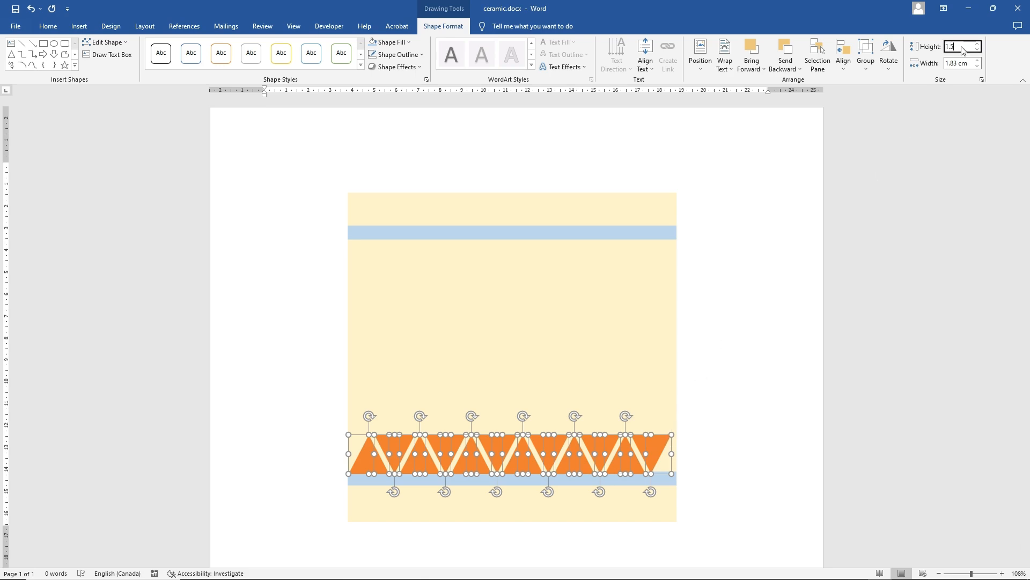
pyautogui.press('Return')
pyautogui.click(960, 63)
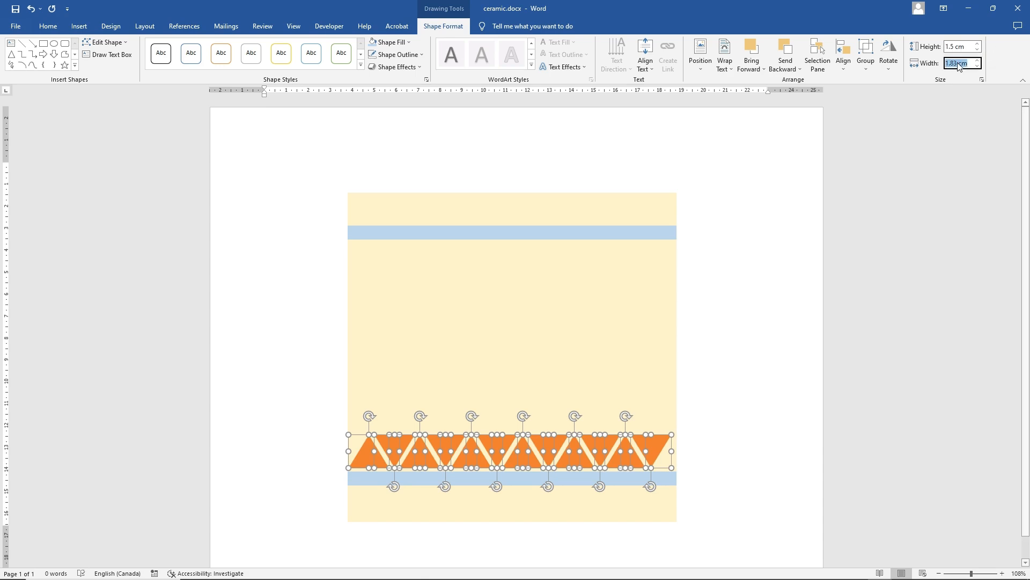
pyautogui.write('1.5')
pyautogui.press('Return')
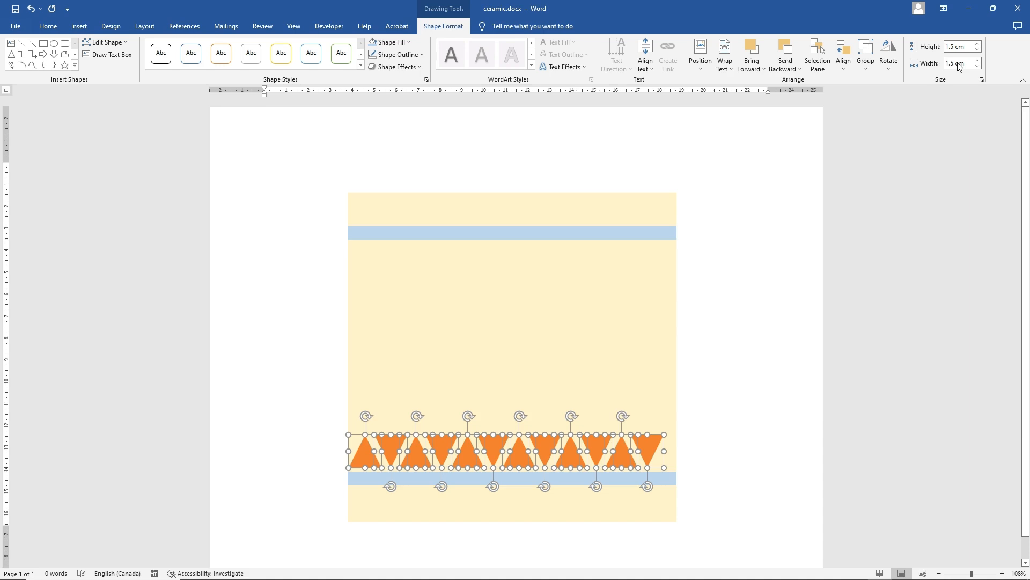
# Step: Shift the last triangle toward its neighbour, copy it, and place the copy upright at the right end of the row
pyautogui.click(643, 448)
pyautogui.rightClick(643, 450)
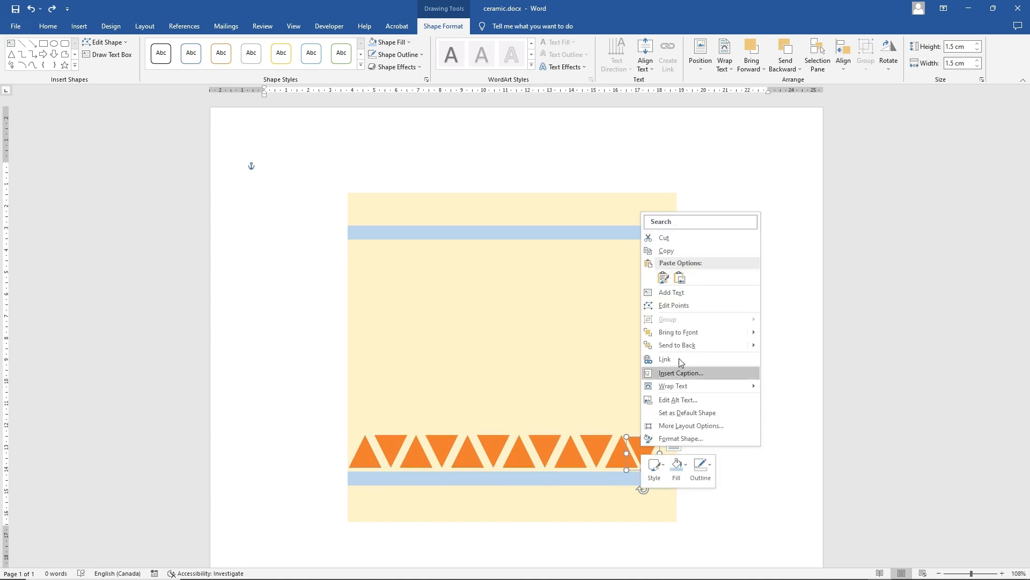
pyautogui.click(670, 252)
pyautogui.rightClick(728, 250)
pyautogui.click(752, 317)
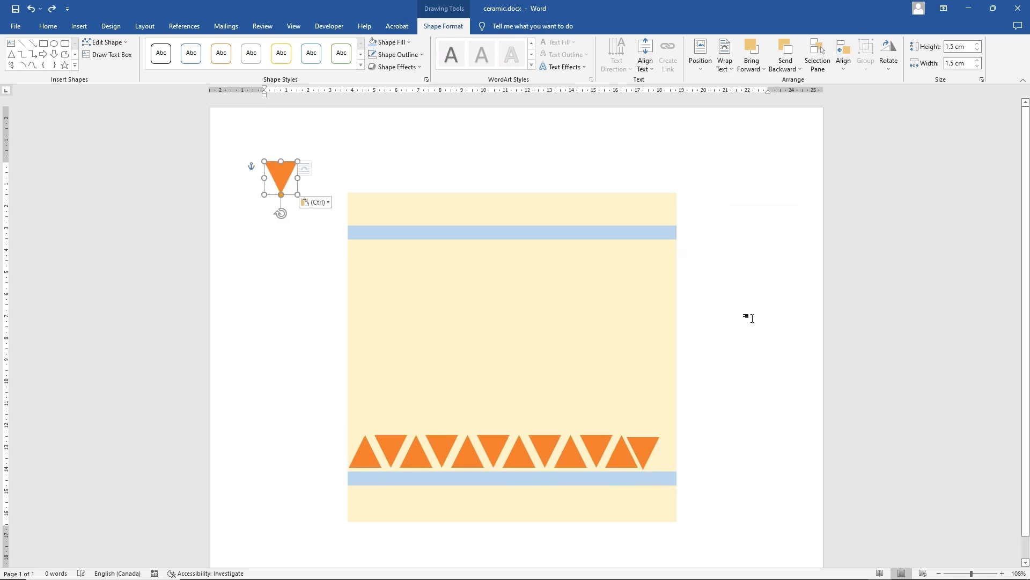
pyautogui.moveTo(280, 174); pyautogui.dragTo(713, 427)
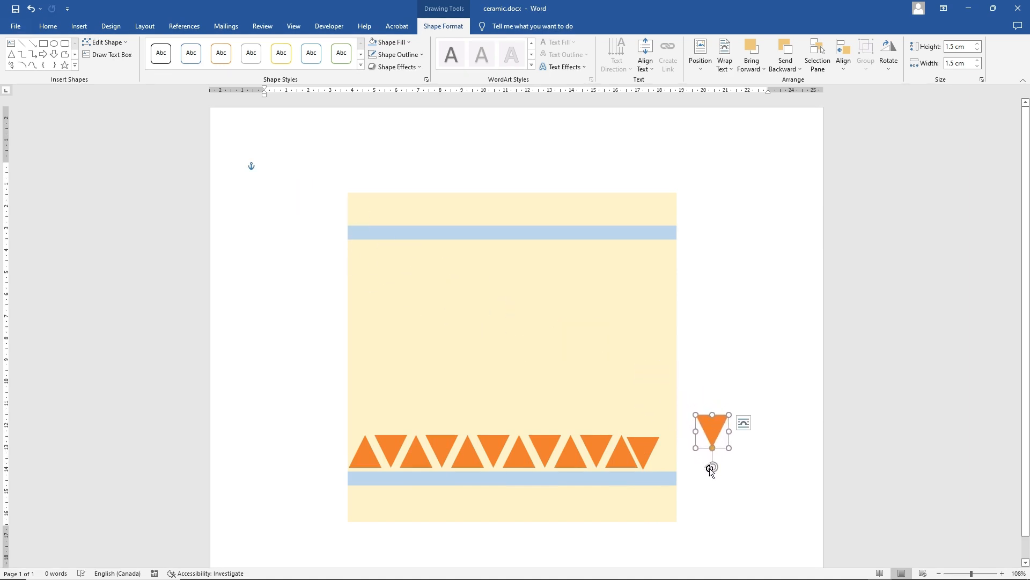
pyautogui.moveTo(712, 467); pyautogui.dragTo(714, 397)
pyautogui.moveTo(716, 435); pyautogui.dragTo(664, 457)
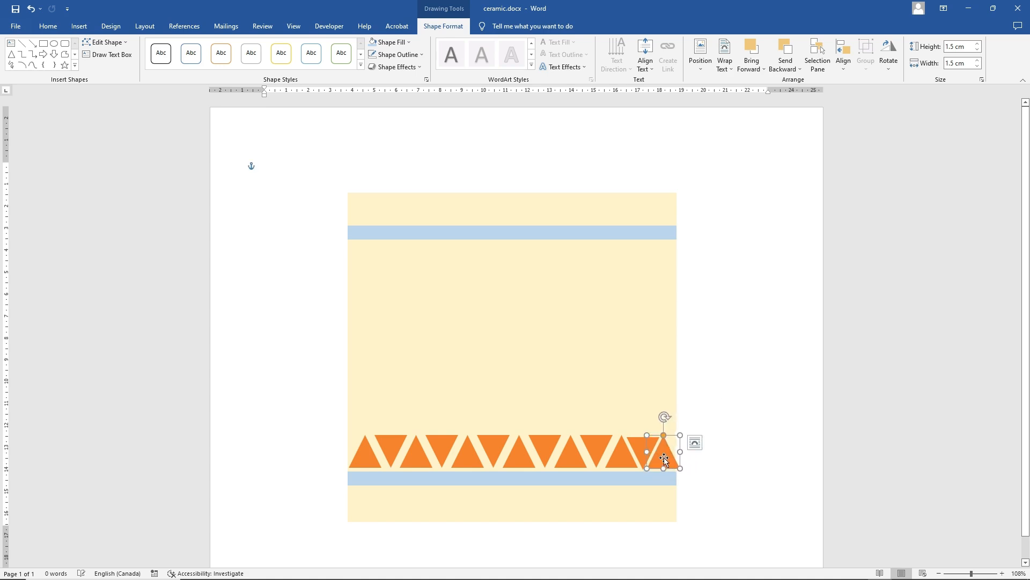
# Step: Select all thirteen triangles in the row and distribute them horizontally
pyautogui.keyDown('shift'); pyautogui.click(638, 446); pyautogui.keyUp('shift')
pyautogui.keyDown('shift'); pyautogui.click(616, 463); pyautogui.keyUp('shift')
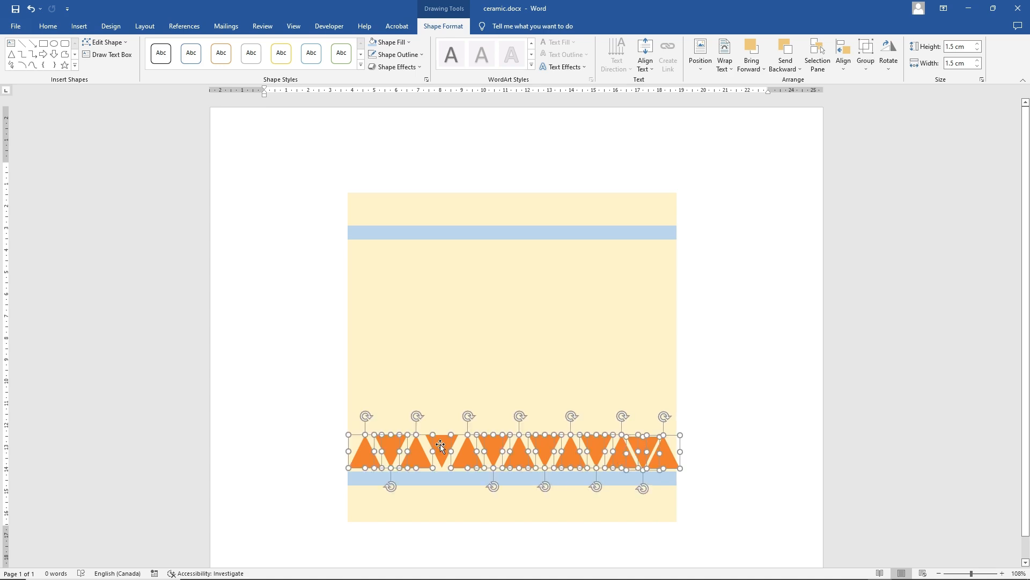
pyautogui.keyDown('shift'); pyautogui.click(440, 446); pyautogui.keyUp('shift')
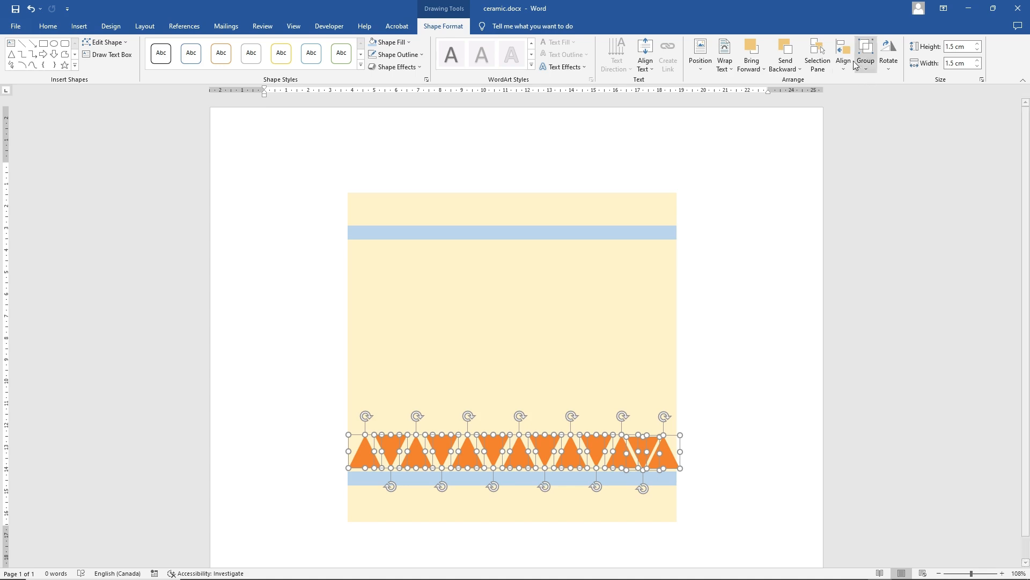
pyautogui.click(843, 53)
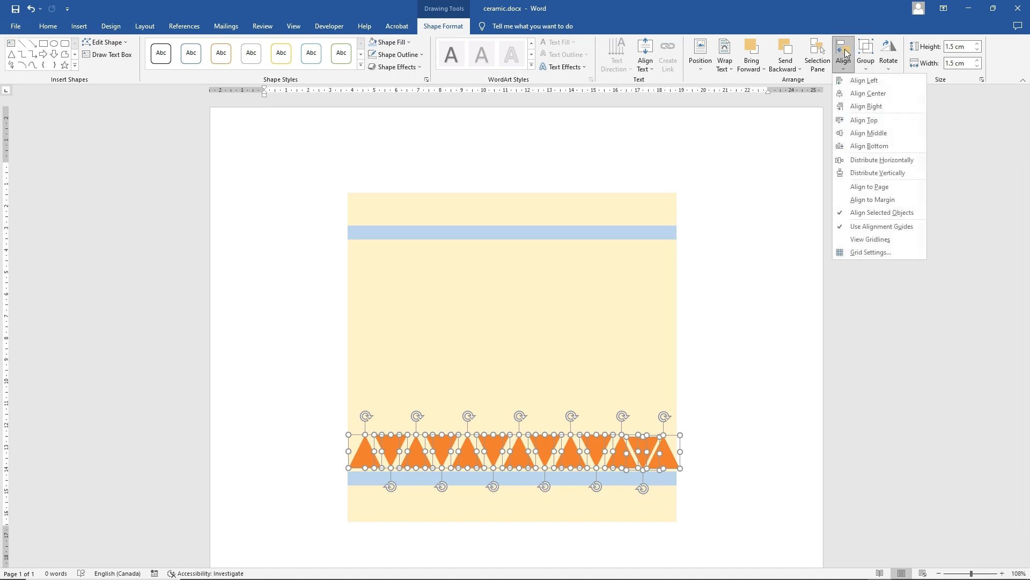
pyautogui.click(884, 160)
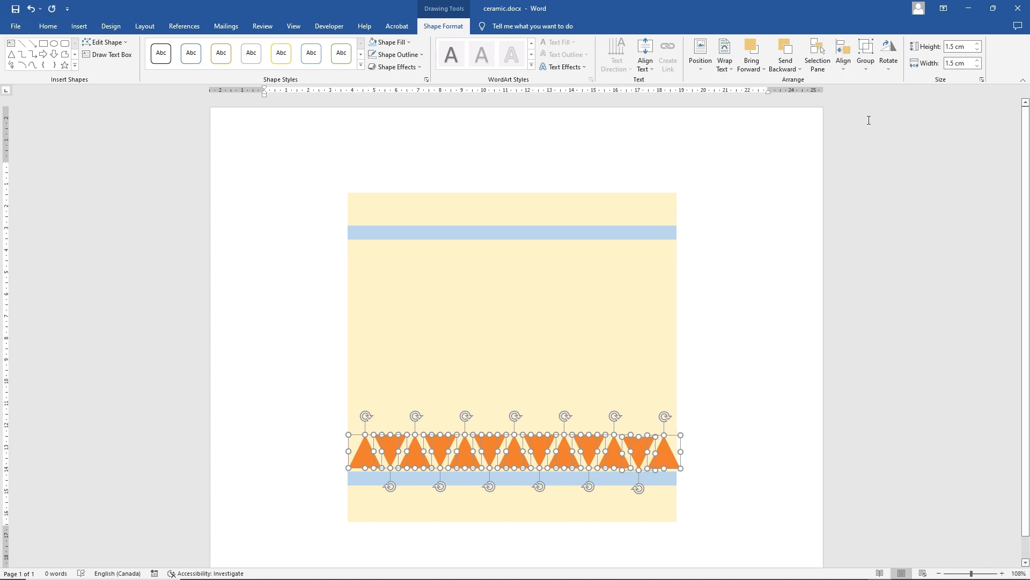
# Step: Align the thirteen triangles on one level and narrow them slightly so the row fits within the square's width
pyautogui.click(843, 54)
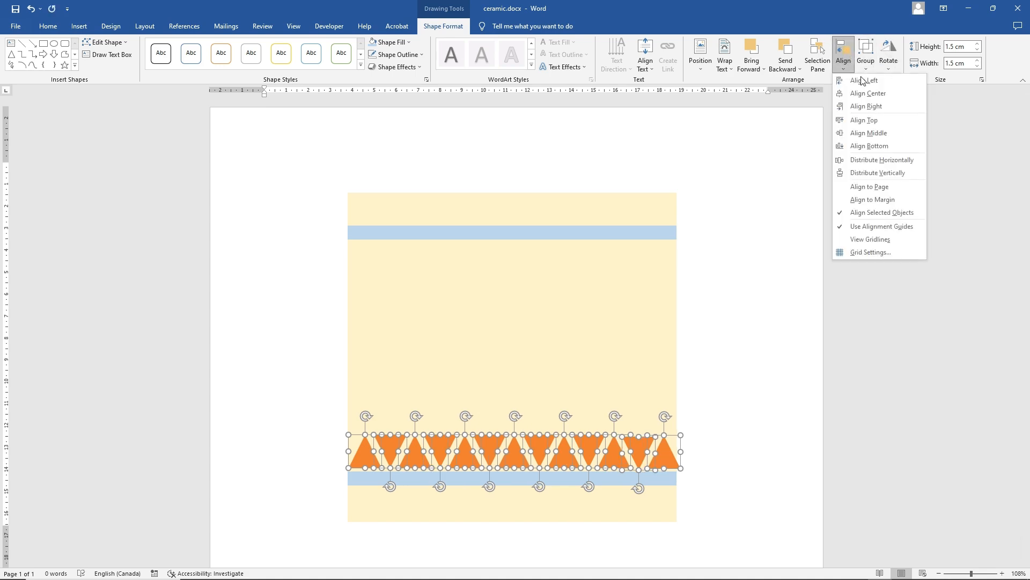
pyautogui.click(880, 133)
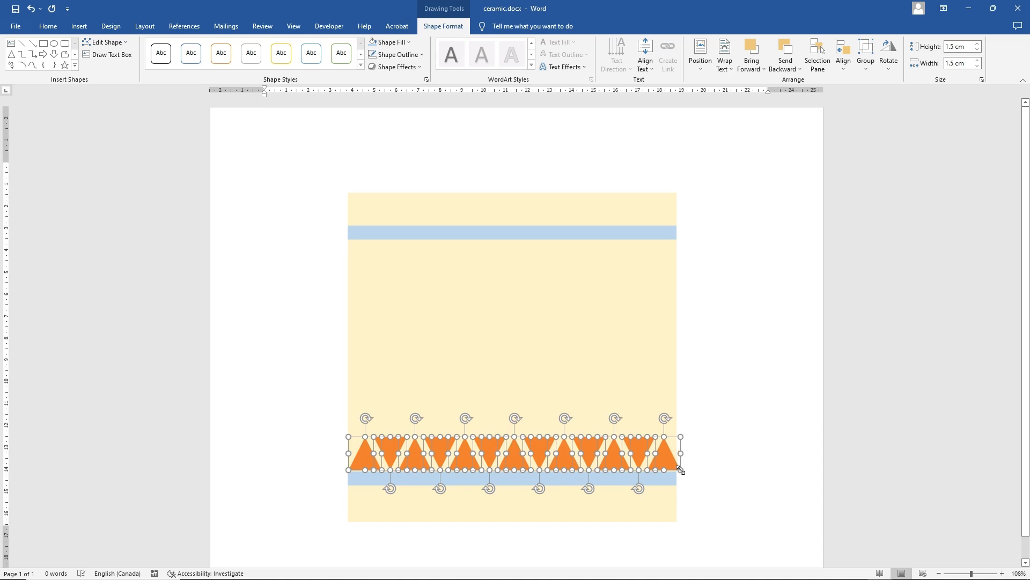
pyautogui.moveTo(680, 470); pyautogui.dragTo(673, 469)
pyautogui.click(724, 416)
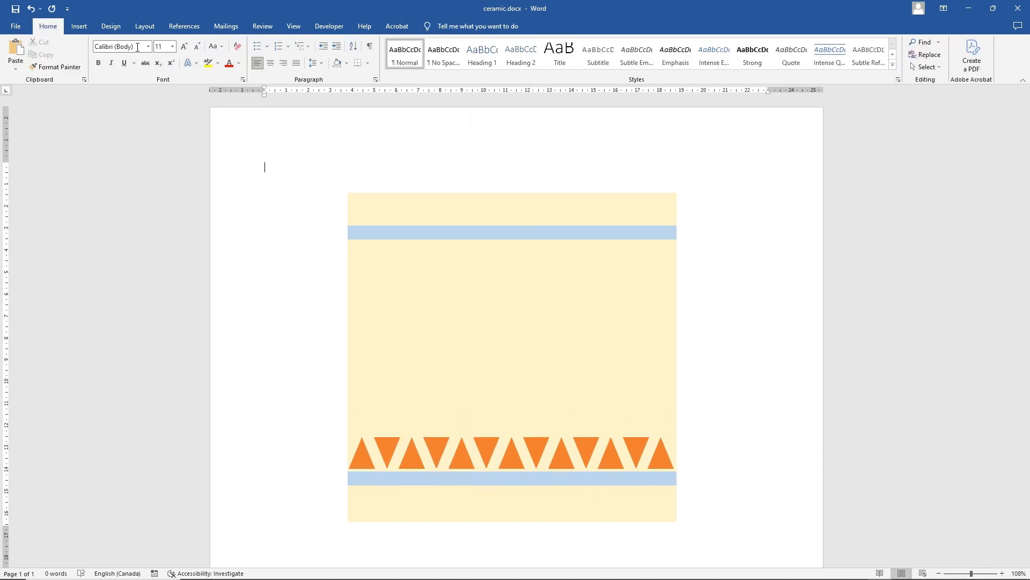
# Step: Duplicate the upper light blue band and place the copy a short distance beneath the original, spanning the square's width
pyautogui.click(502, 232)
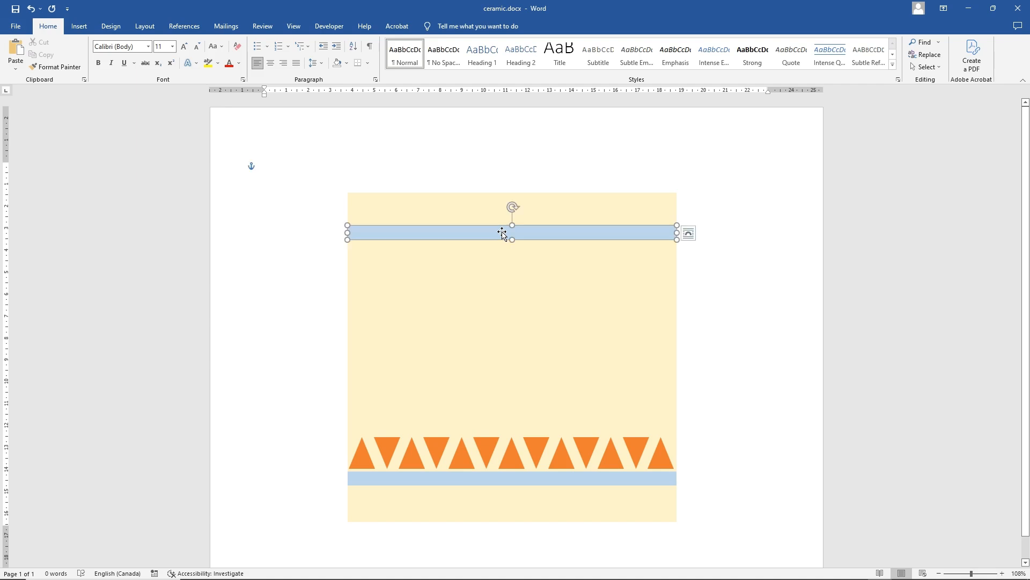
pyautogui.rightClick(503, 232)
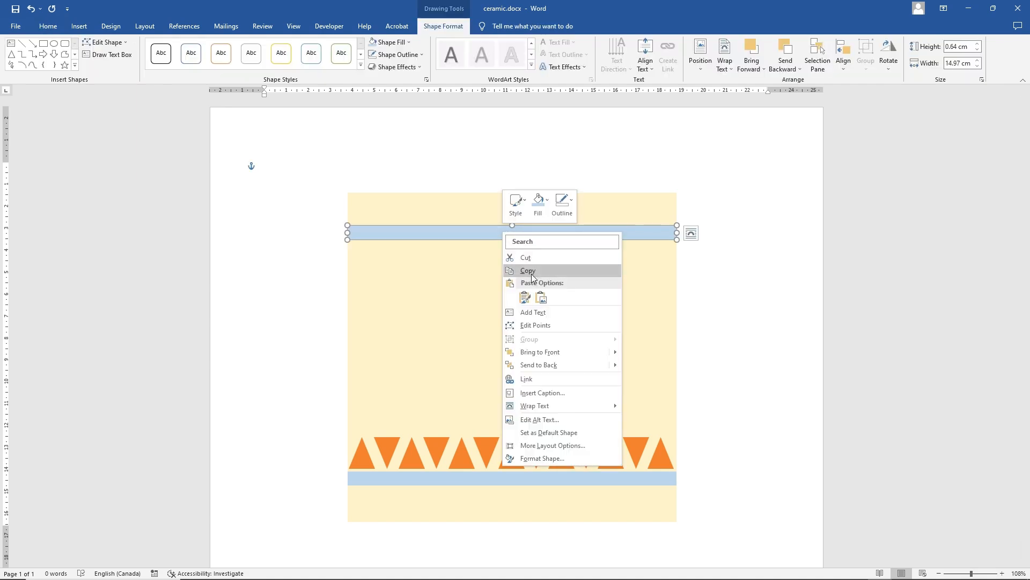
pyautogui.click(528, 270)
pyautogui.rightClick(473, 294)
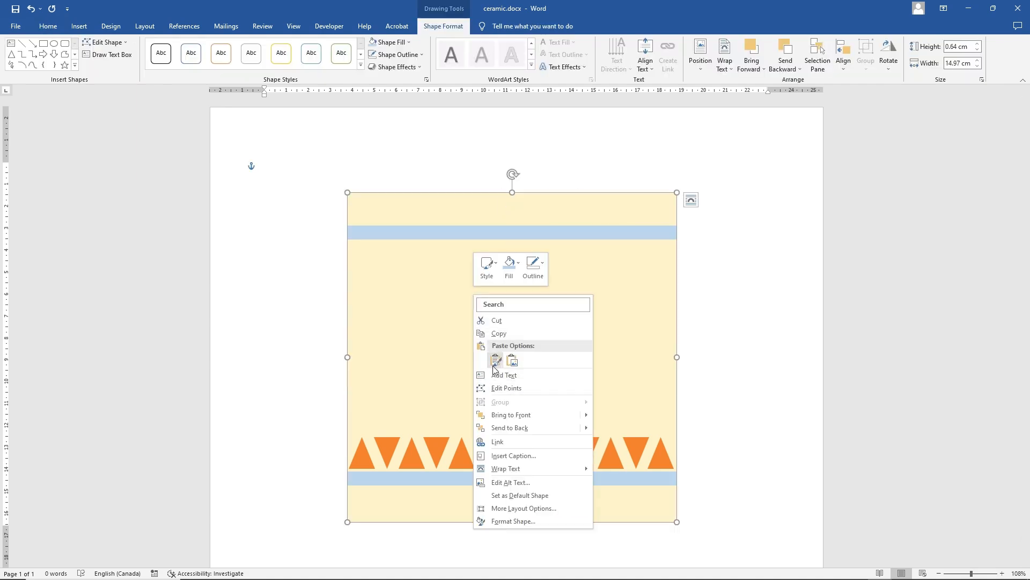
pyautogui.click(499, 360)
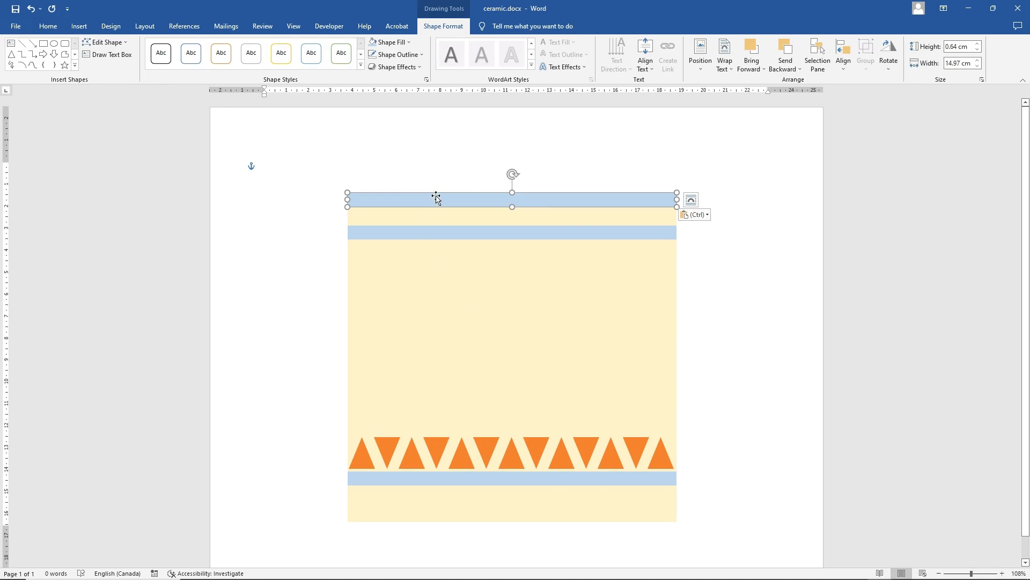
pyautogui.moveTo(436, 196); pyautogui.dragTo(435, 271)
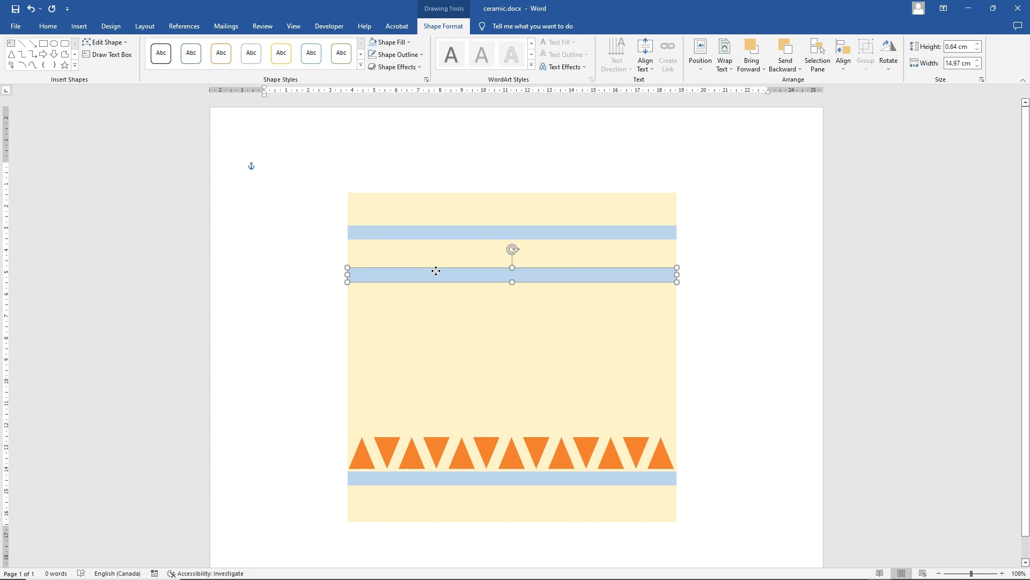
# Step: Turn the copied light blue band into an orange strip about 0.42 cm high, placed just above the triangle row
pyautogui.click(392, 42)
pyautogui.click(418, 67)
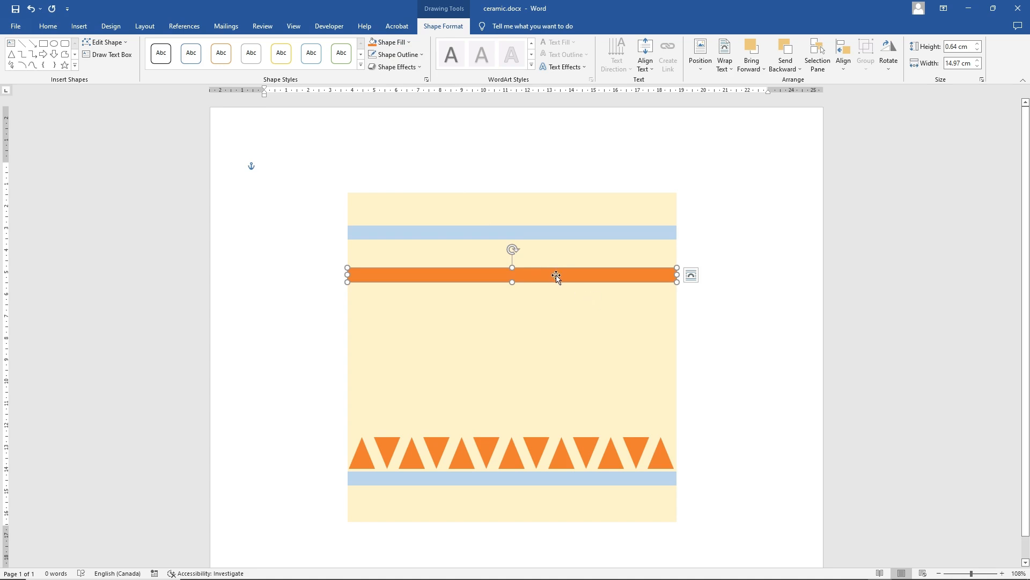
pyautogui.moveTo(557, 276); pyautogui.dragTo(557, 421)
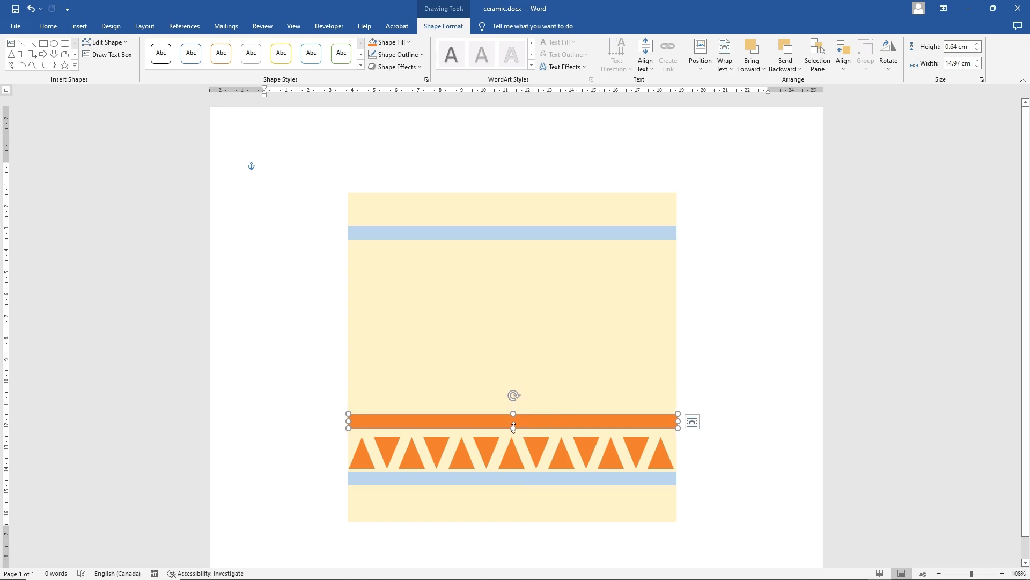
pyautogui.moveTo(513, 428); pyautogui.dragTo(532, 423)
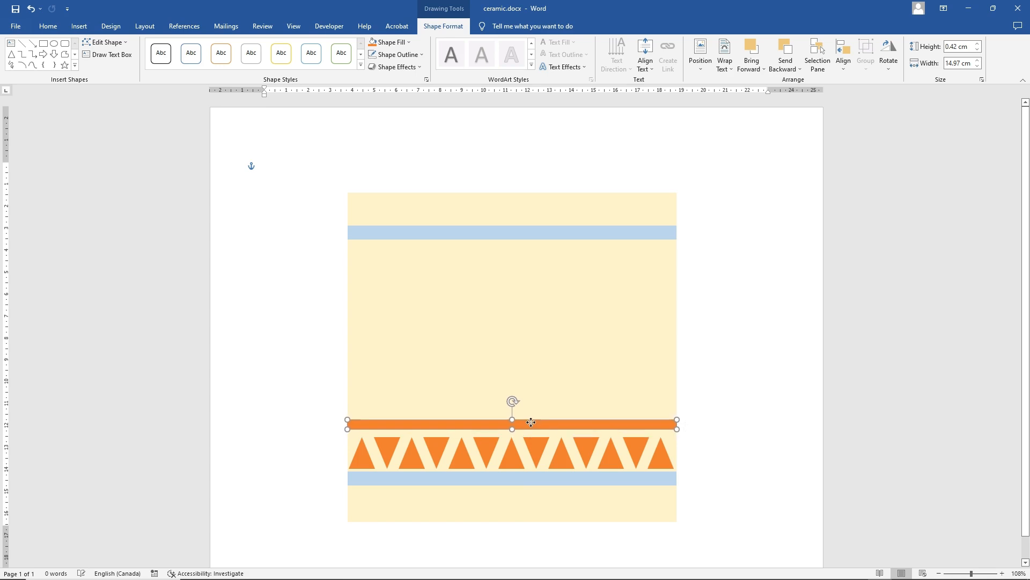
pyautogui.click(715, 377)
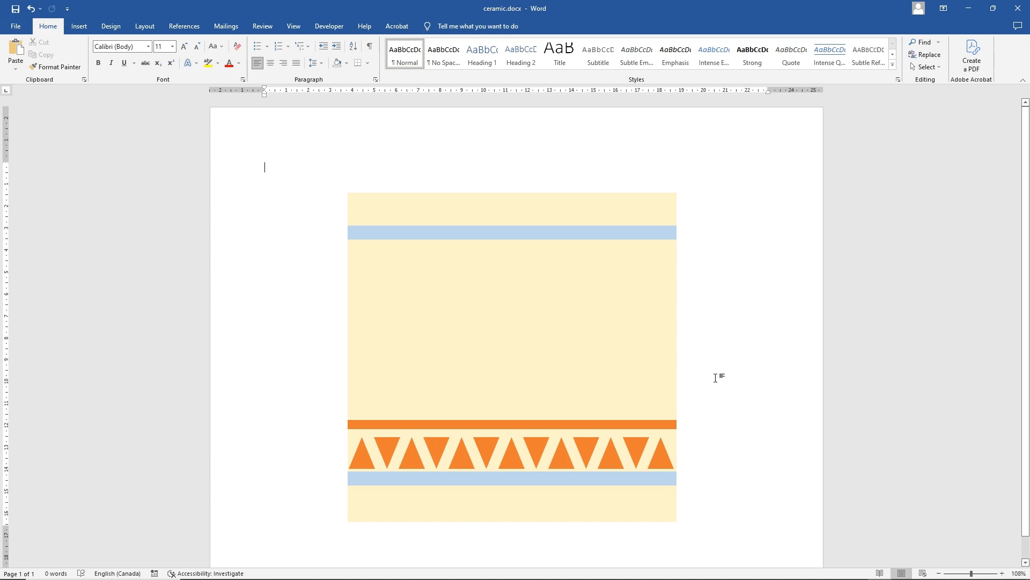
# Step: Move the lower light blue band up to a short distance below the upper one, and place a copy of the orange strip beneath the triangles
pyautogui.moveTo(554, 479); pyautogui.dragTo(553, 282)
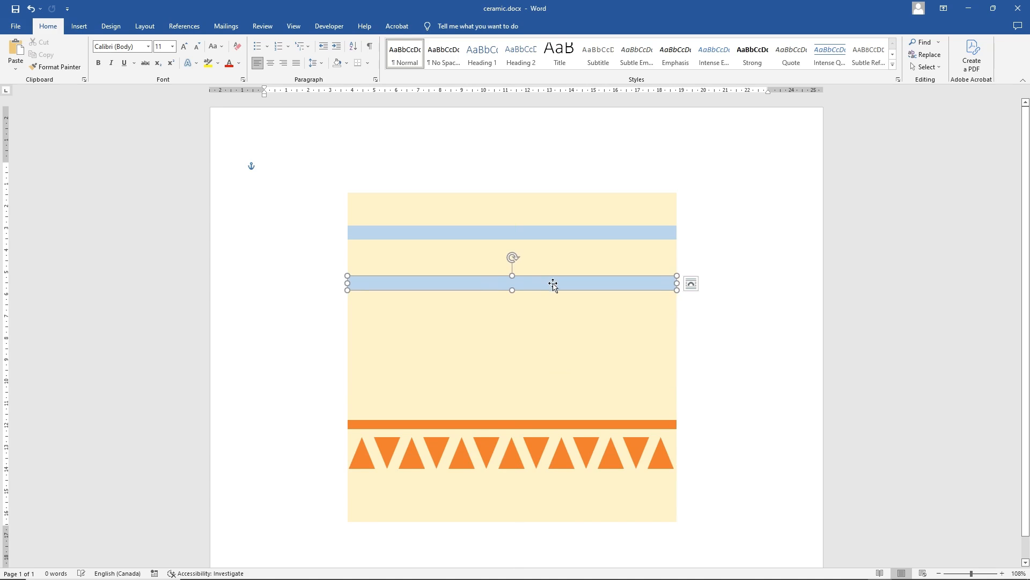
pyautogui.click(553, 425)
pyautogui.rightClick(554, 425)
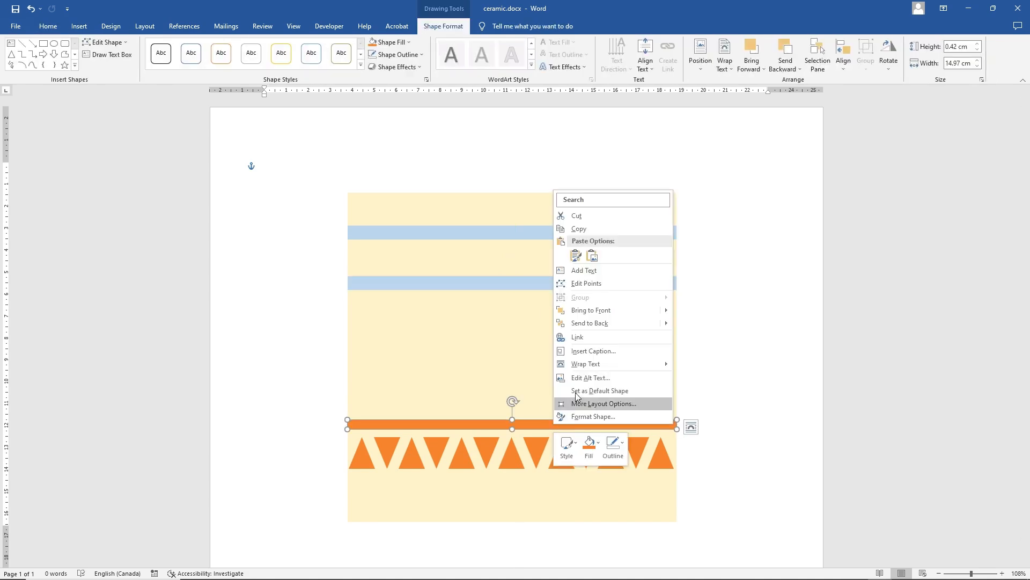
pyautogui.click(593, 233)
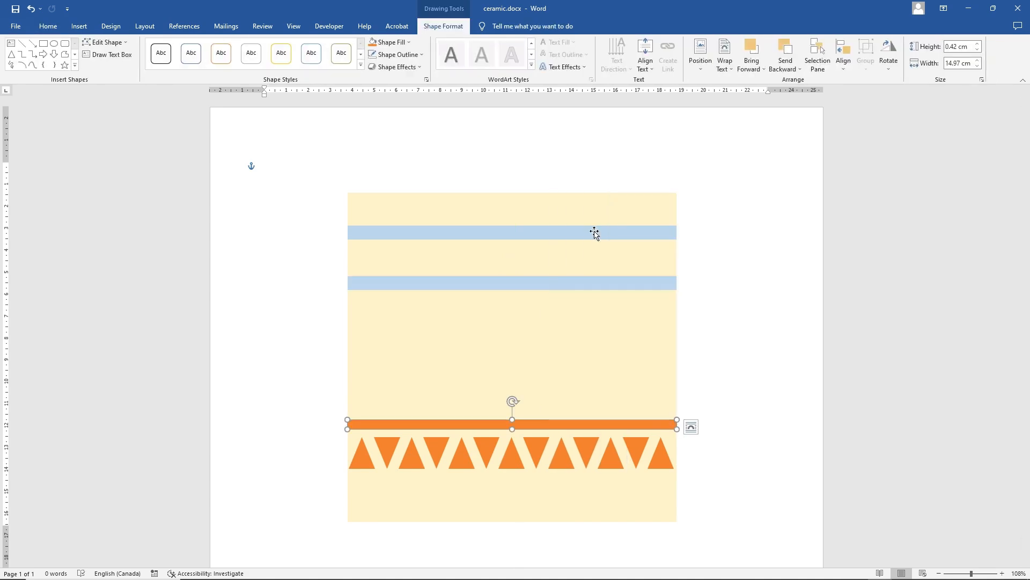
pyautogui.rightClick(470, 491)
pyautogui.click(493, 334)
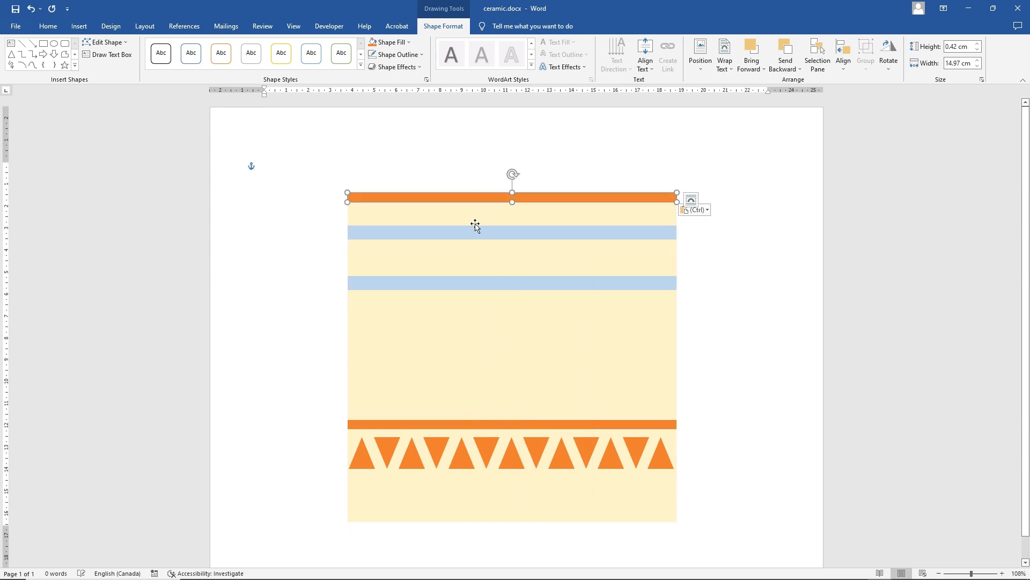
pyautogui.moveTo(469, 197); pyautogui.dragTo(469, 479)
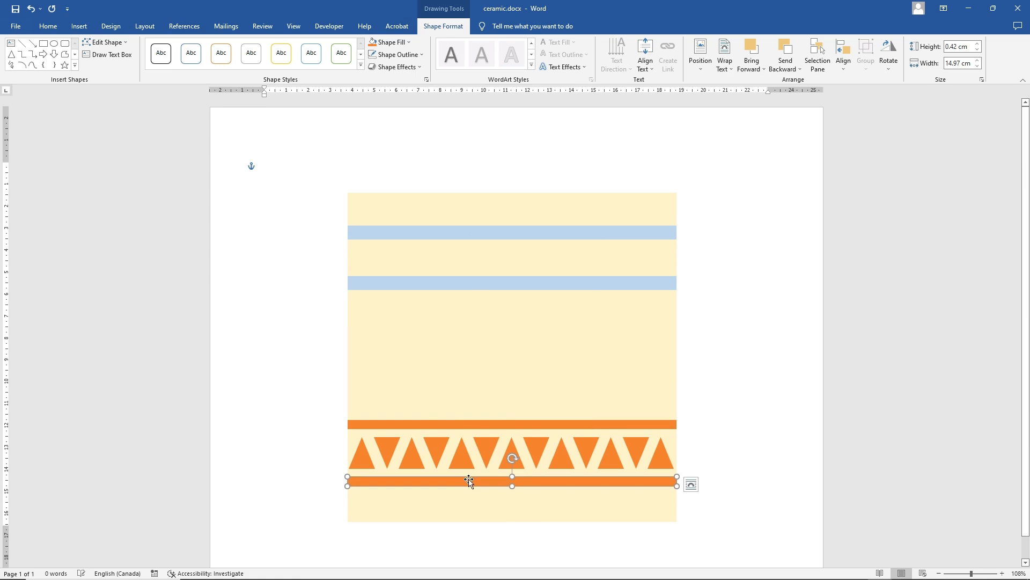
pyautogui.click(738, 333)
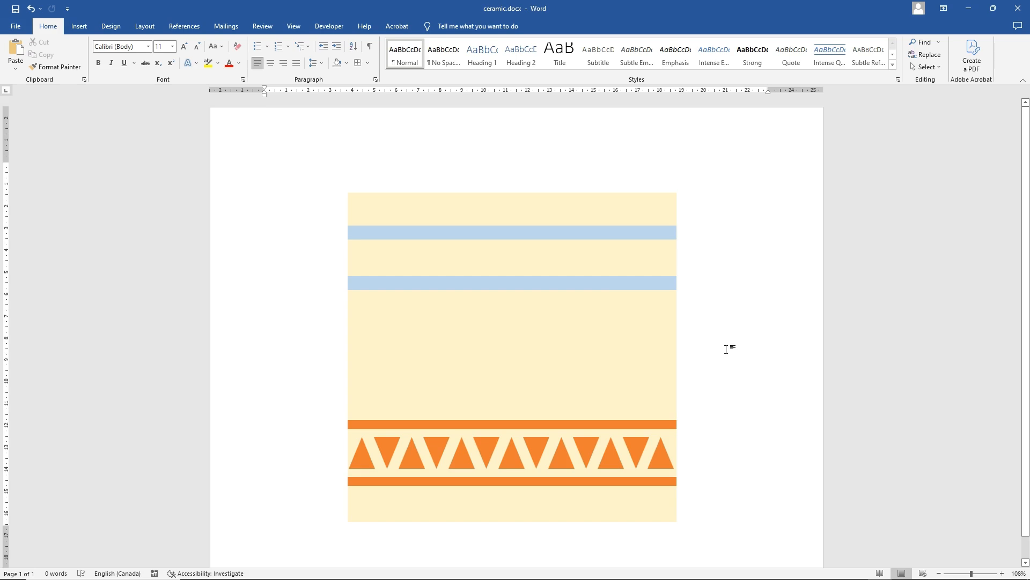
# Step: Select both orange strips and all thirteen triangles and apply the Round bevel to them
pyautogui.click(491, 425)
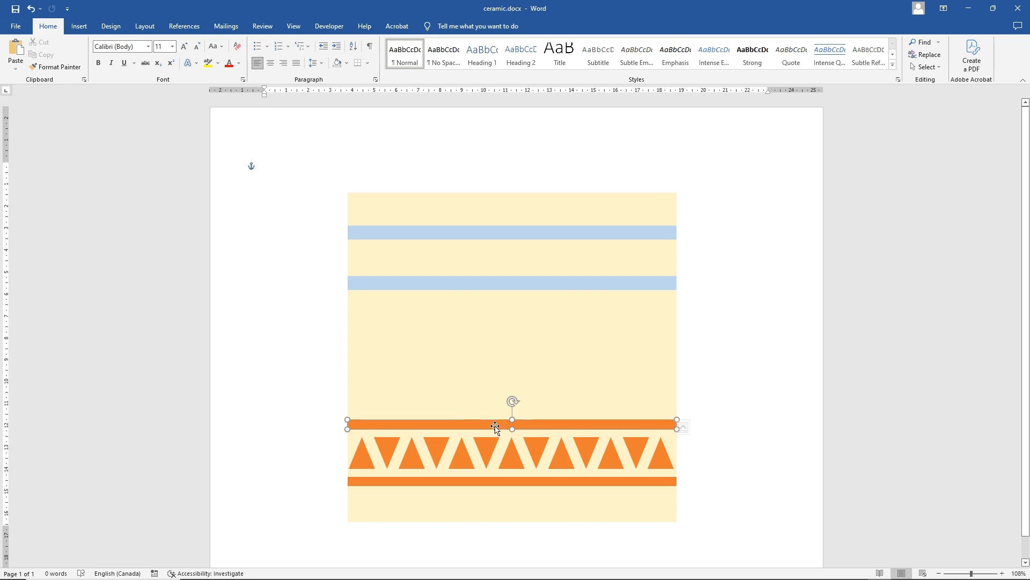
pyautogui.keyDown('shift'); pyautogui.click(493, 482); pyautogui.keyUp('shift')
pyautogui.keyDown('shift'); pyautogui.click(366, 456); pyautogui.keyUp('shift')
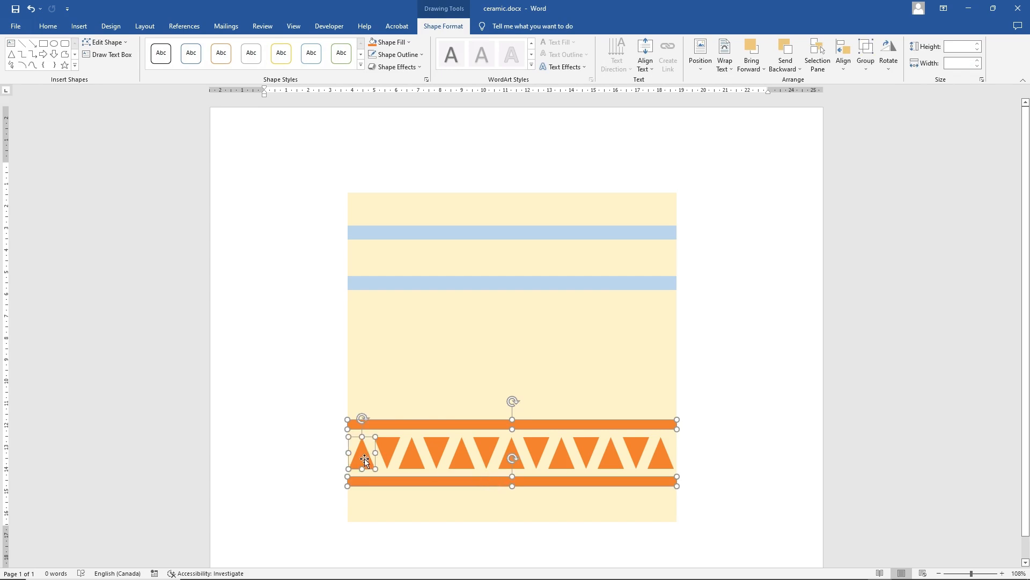
pyautogui.keyDown('shift'); pyautogui.click(387, 448); pyautogui.keyUp('shift')
pyautogui.keyDown('shift'); pyautogui.click(408, 456); pyautogui.keyUp('shift')
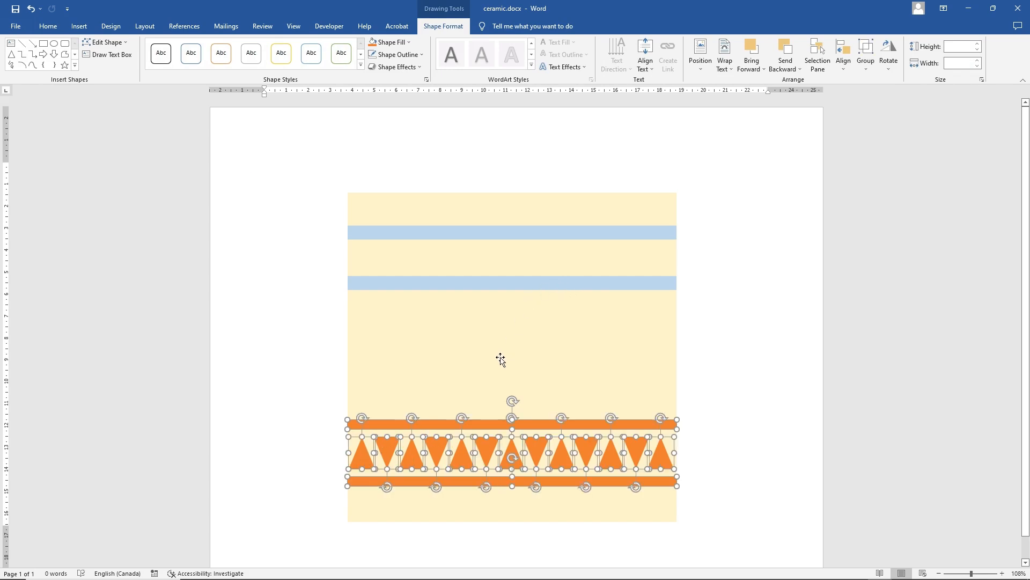
pyautogui.click(394, 66)
pyautogui.moveTo(414, 211)
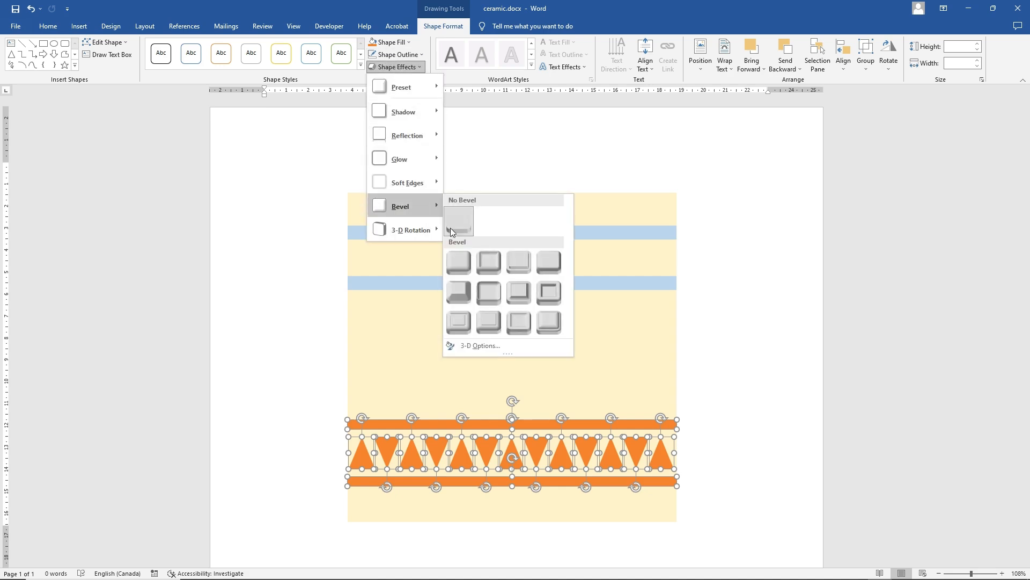
pyautogui.click(461, 260)
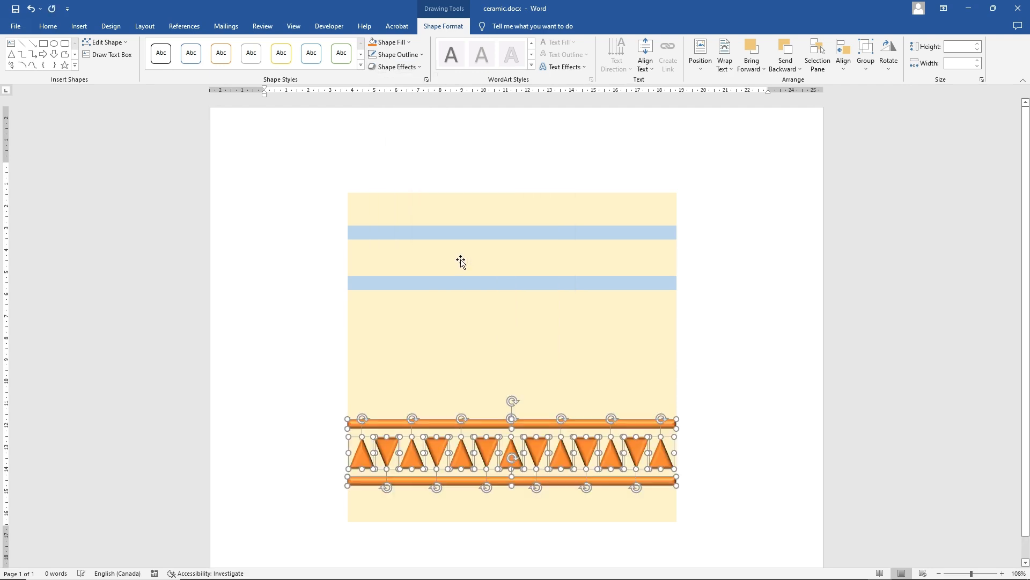
# Step: Set the top bevel width of the orange strips and triangles to 2.5 pt
pyautogui.click(426, 79)
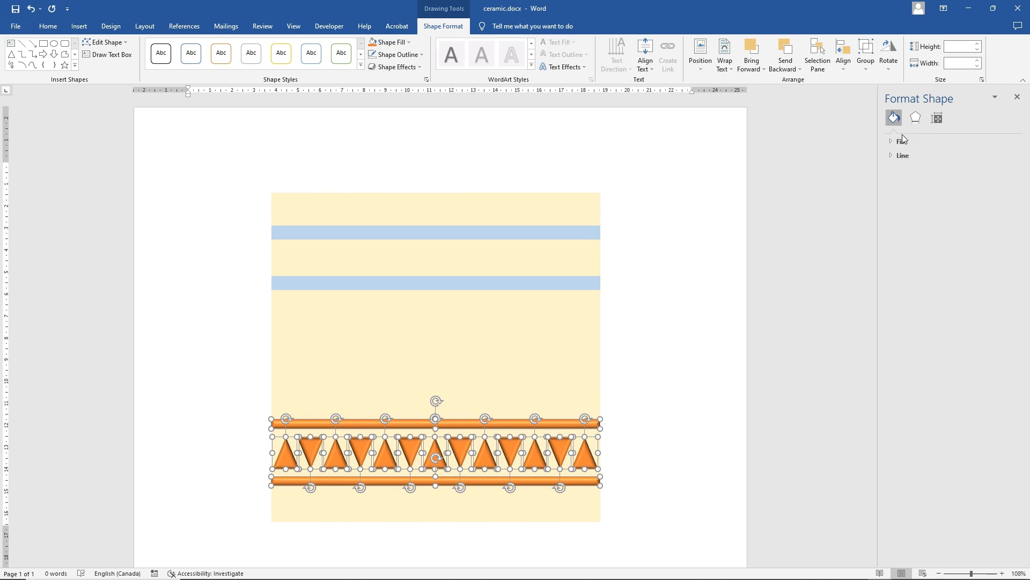
pyautogui.click(919, 121)
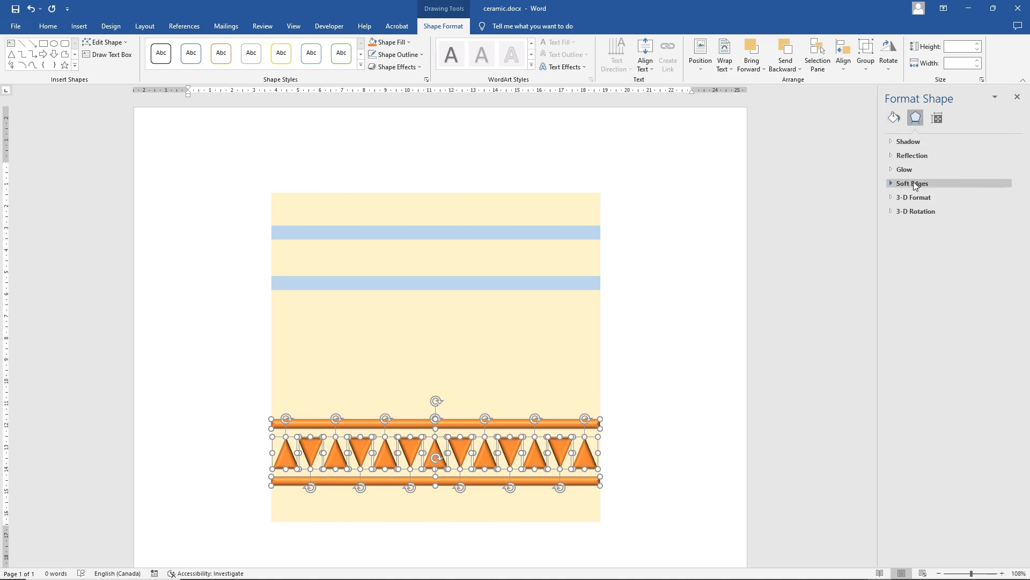
pyautogui.click(918, 199)
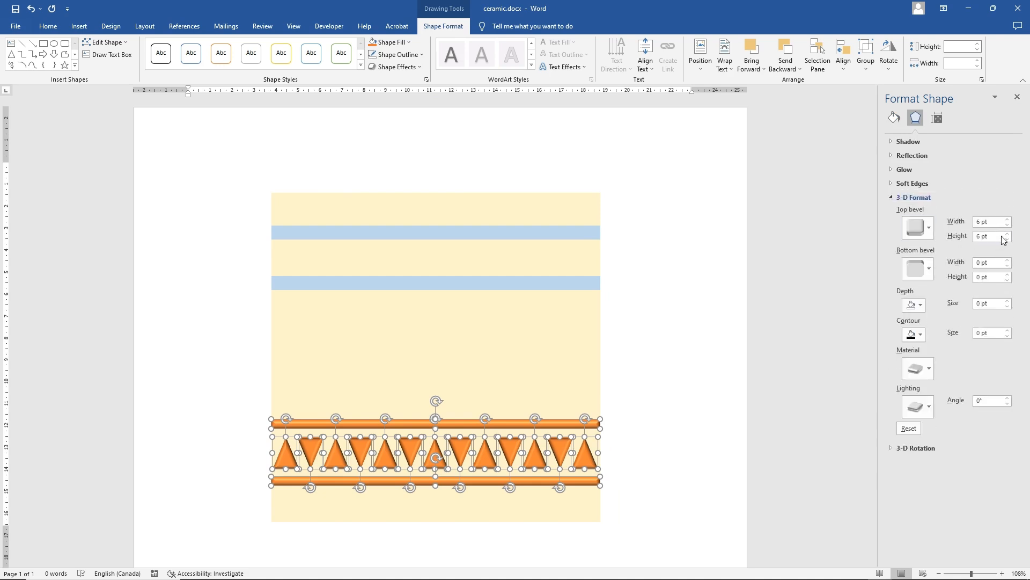
pyautogui.click(1008, 225)
pyautogui.doubleClick(1008, 225)
pyautogui.click(1008, 224)
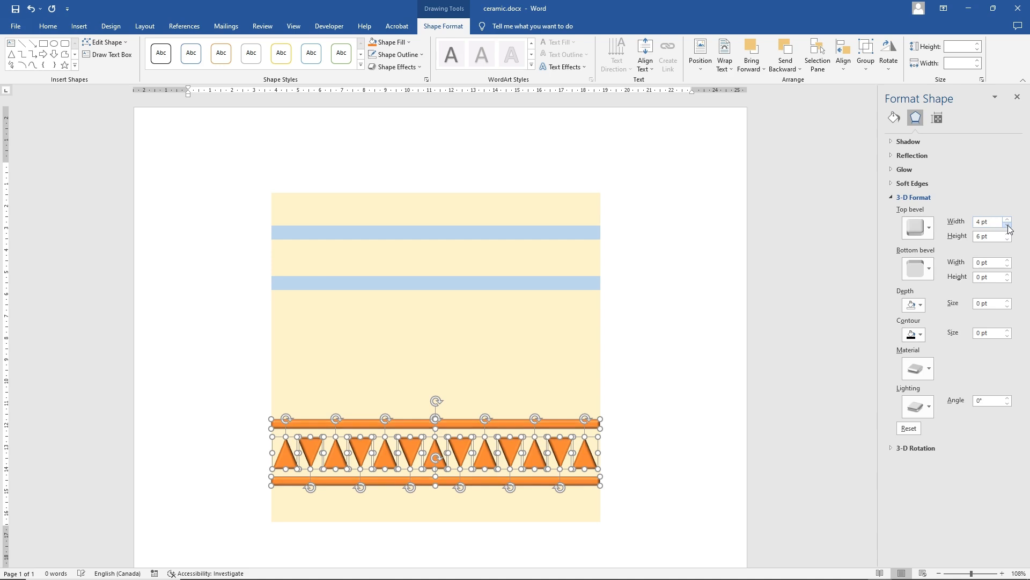
pyautogui.click(1008, 225)
pyautogui.click(1008, 225)
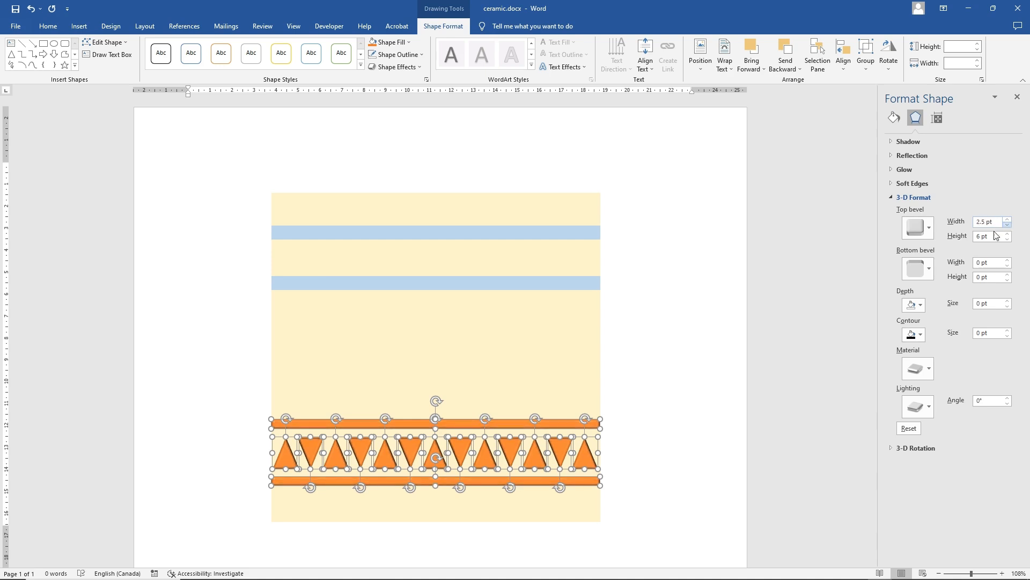
pyautogui.click(682, 290)
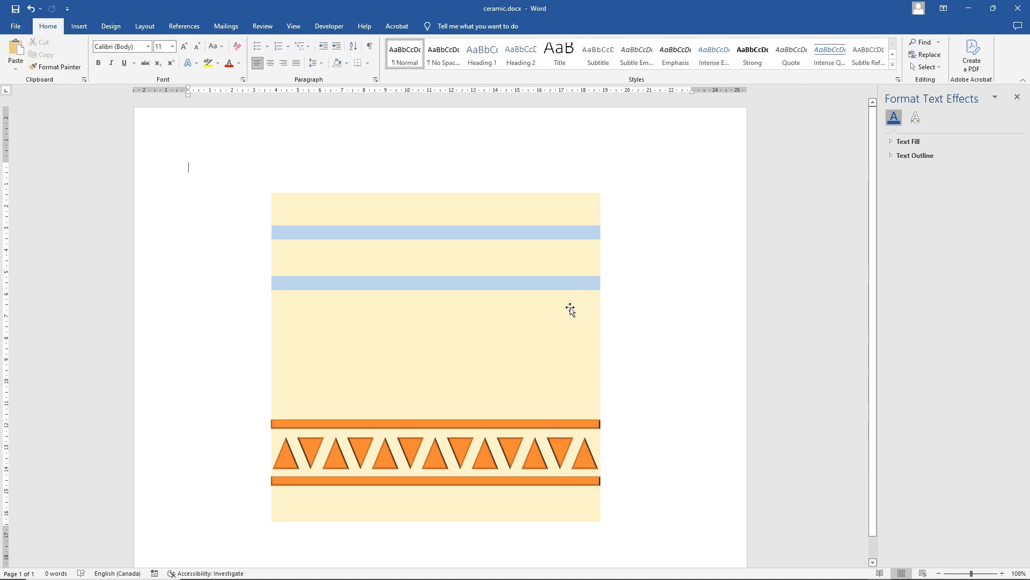
# Step: Select both light blue bands and apply the Divot bevel to them
pyautogui.click(475, 234)
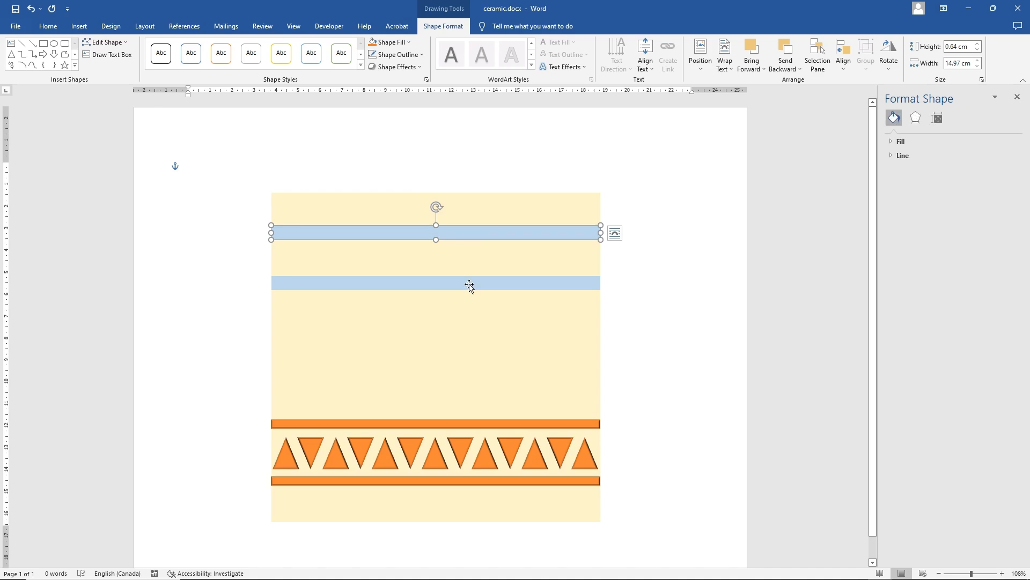
pyautogui.keyDown('shift'); pyautogui.click(469, 284); pyautogui.keyUp('shift')
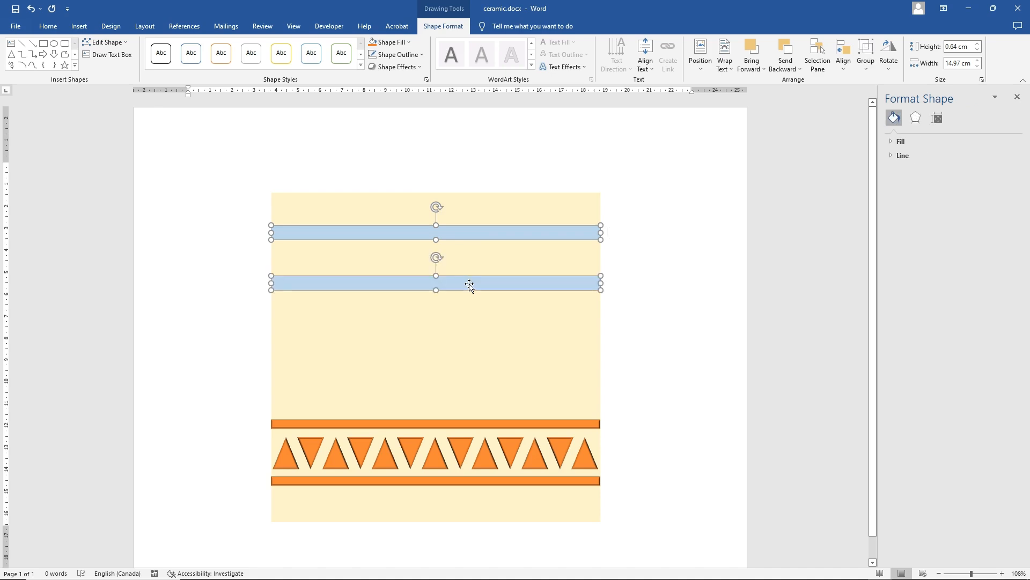
pyautogui.click(397, 66)
pyautogui.moveTo(404, 210)
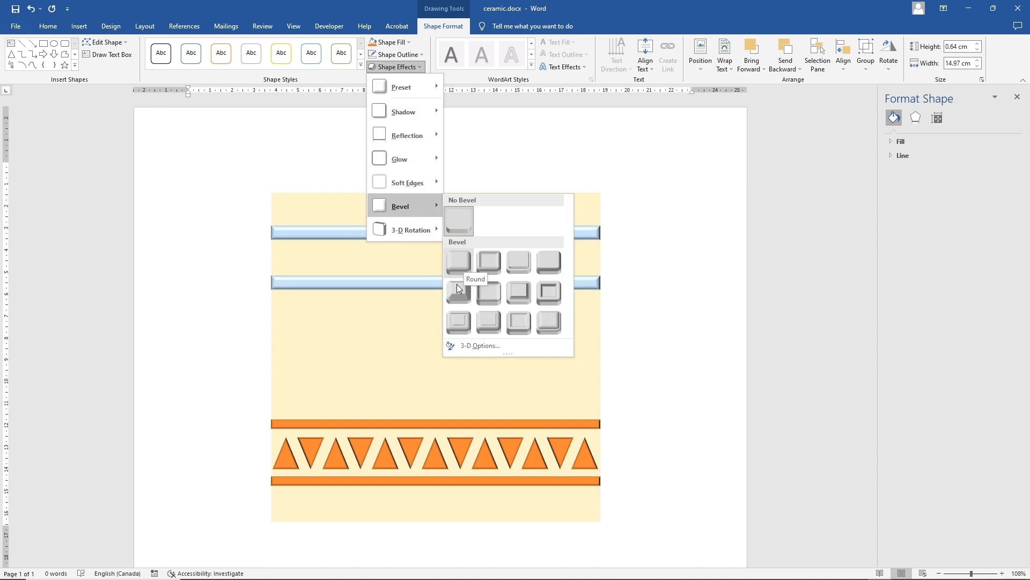
pyautogui.click(459, 325)
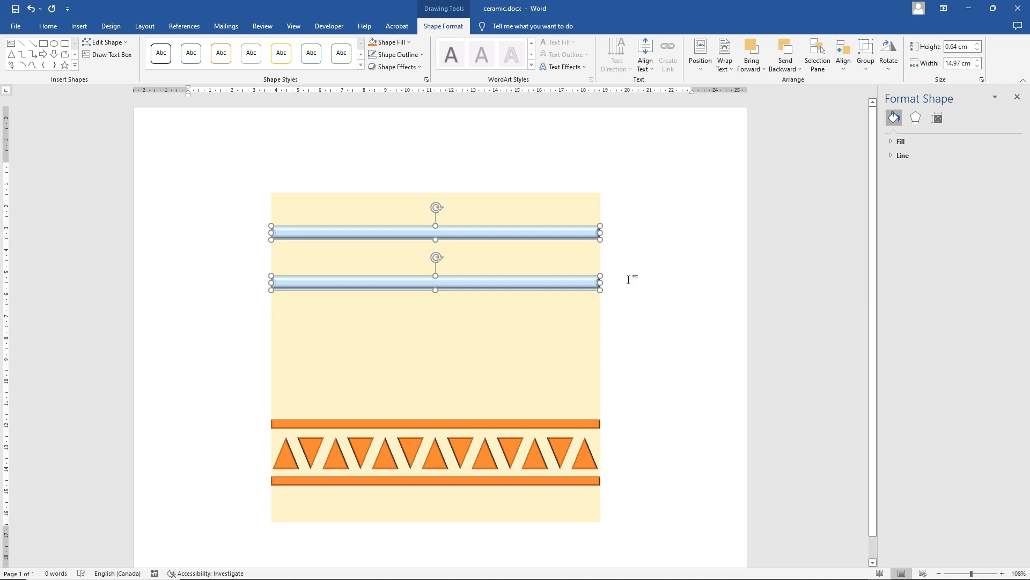
# Step: Set the top bevel width of the two light blue bands to 5.5 pt
pyautogui.click(915, 118)
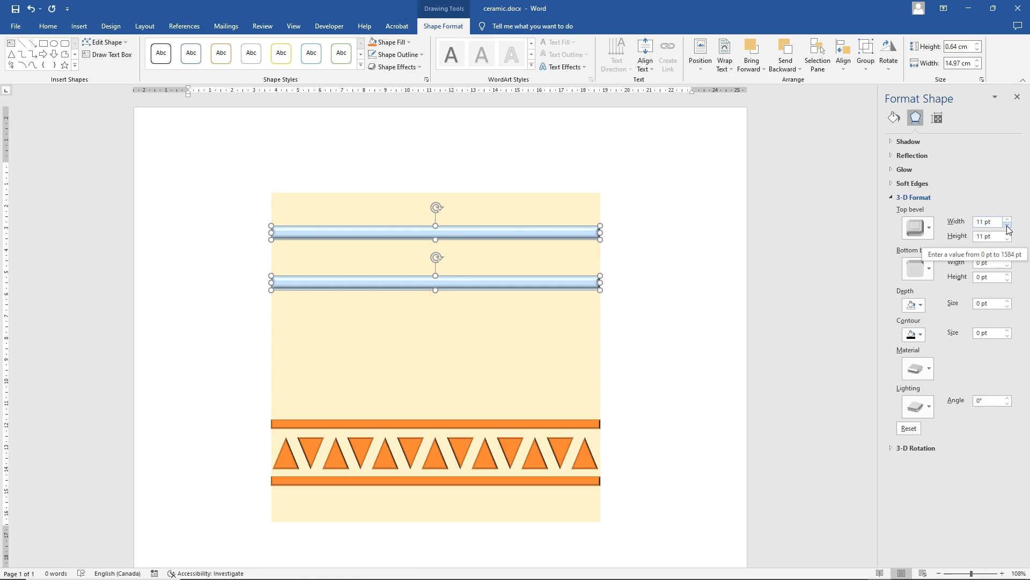
pyautogui.click(1008, 228)
pyautogui.click(1007, 228)
pyautogui.click(1008, 228)
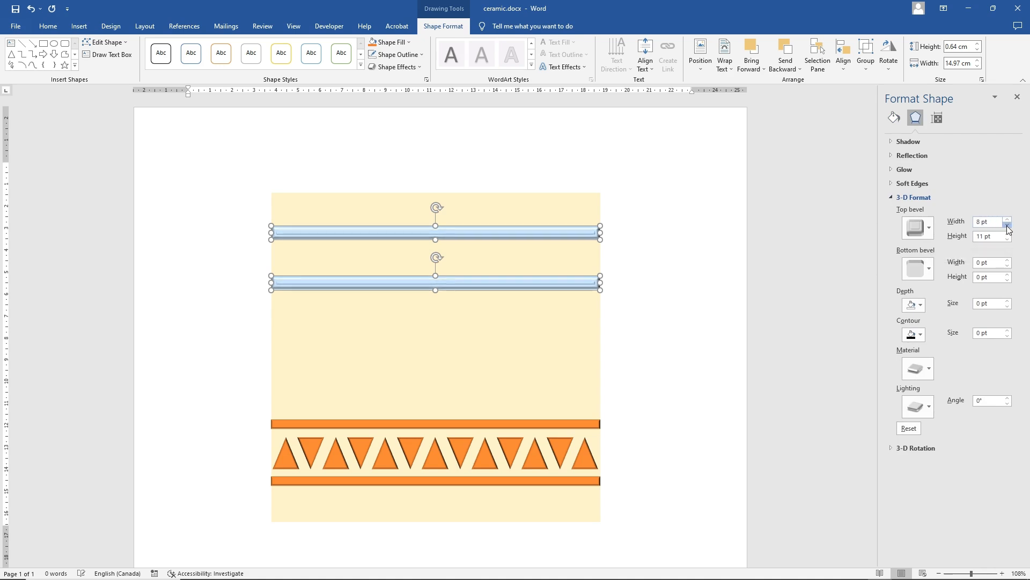
pyautogui.click(1008, 228)
pyautogui.click(1008, 229)
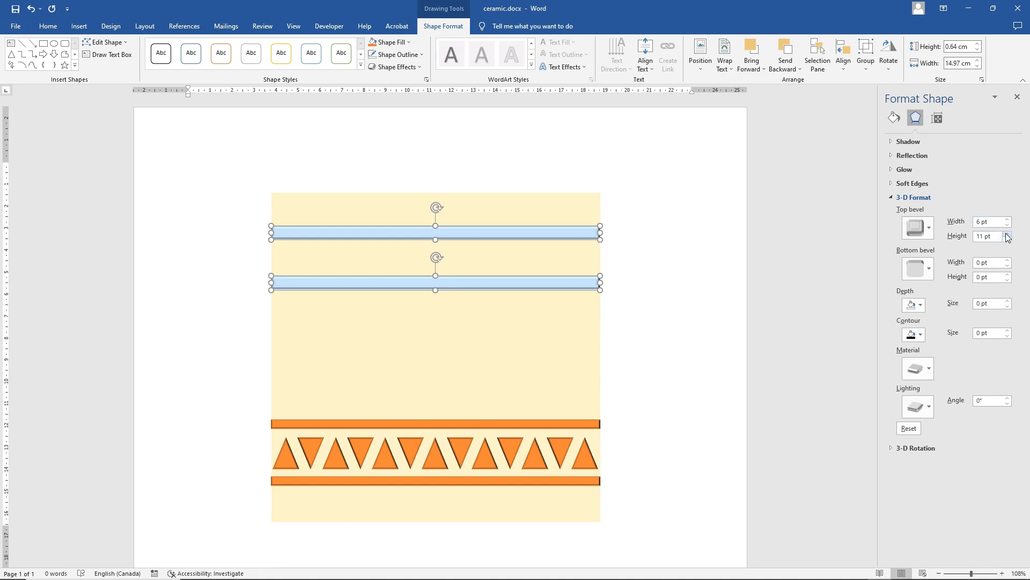
pyautogui.click(1009, 225)
pyautogui.click(714, 249)
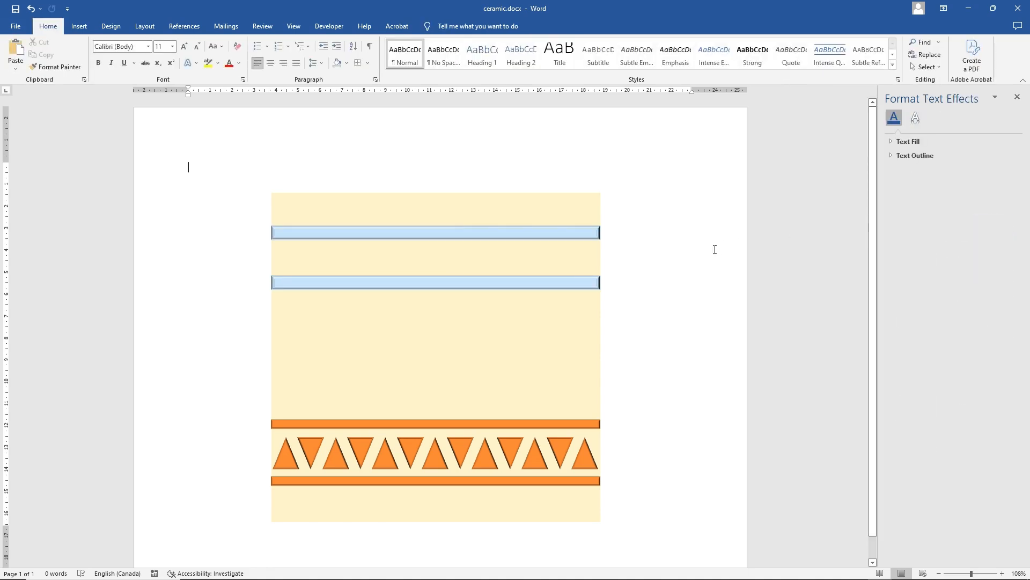
# Step: Set the top bevel height of the two light blue bands to 2 pt
pyautogui.click(584, 283)
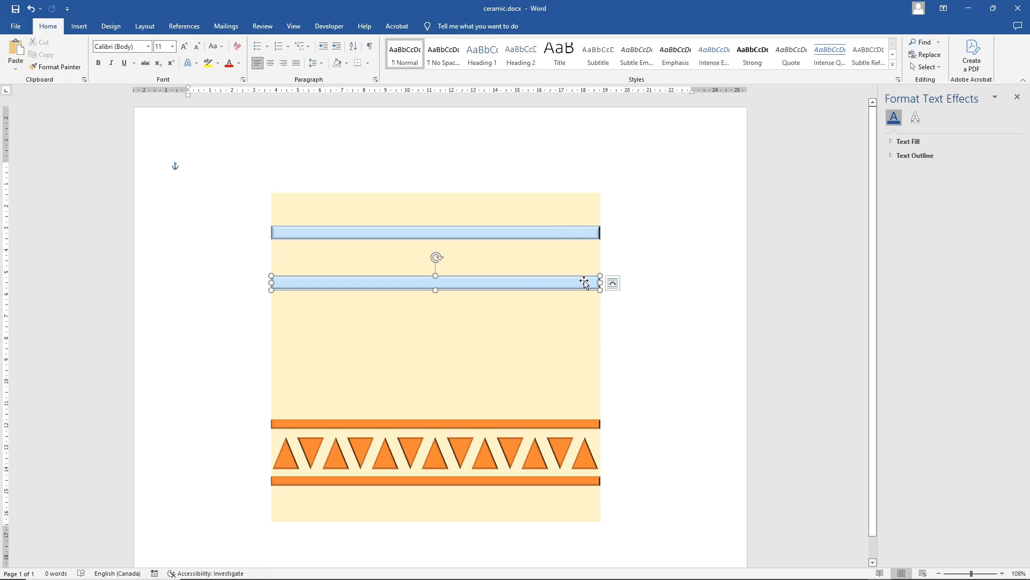
pyautogui.keyDown('shift'); pyautogui.click(546, 231); pyautogui.keyUp('shift')
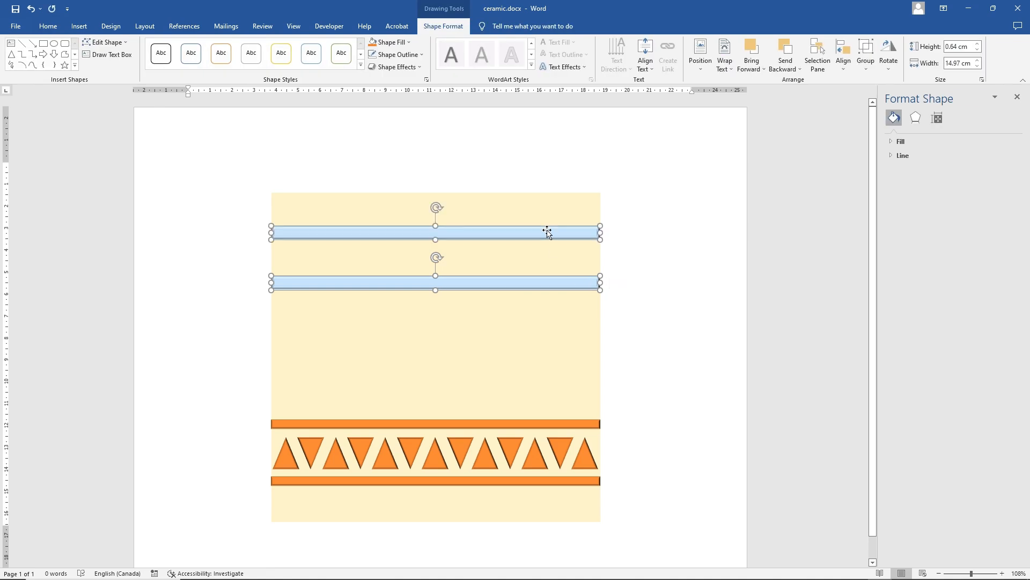
pyautogui.click(915, 117)
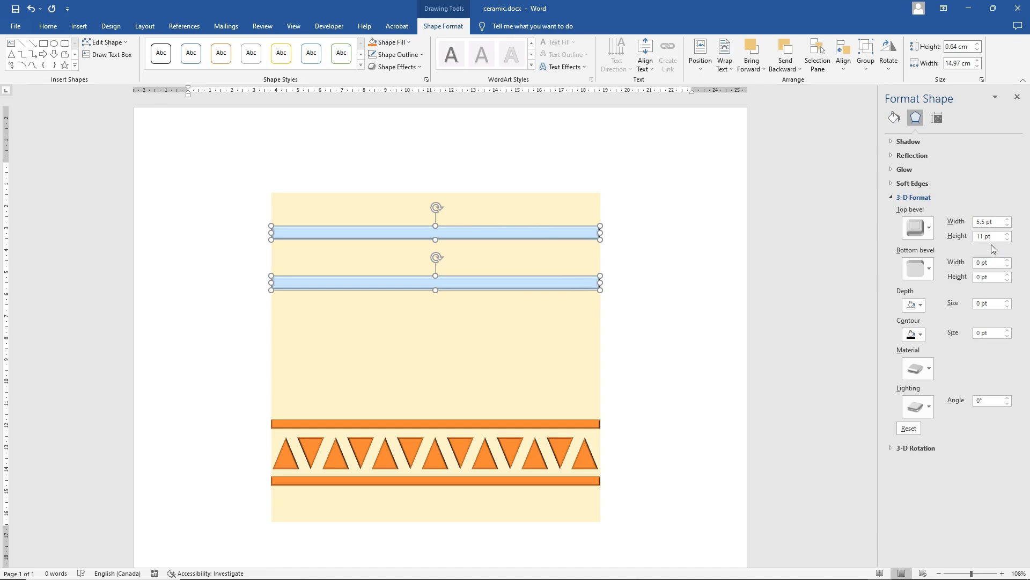
pyautogui.click(1009, 241)
pyautogui.click(1009, 240)
pyautogui.click(1009, 241)
pyautogui.click(1009, 240)
pyautogui.click(1008, 240)
pyautogui.click(1009, 240)
pyautogui.click(1009, 239)
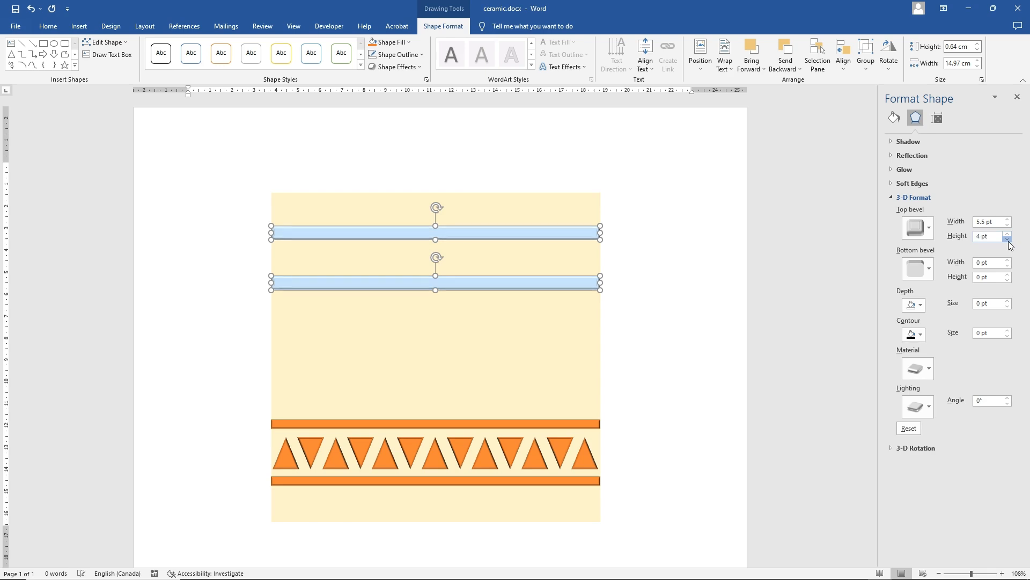
pyautogui.click(1009, 239)
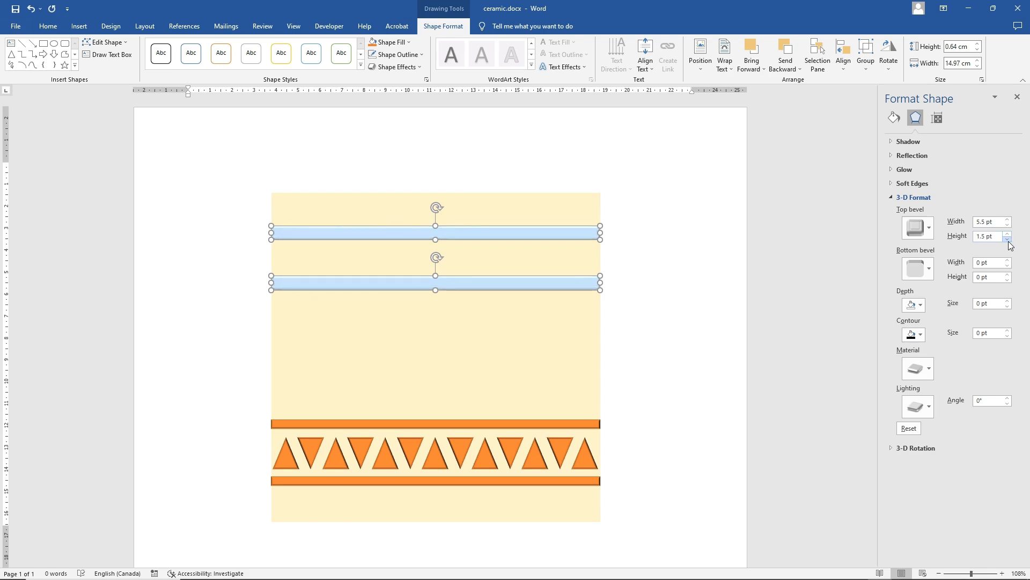
pyautogui.click(1008, 233)
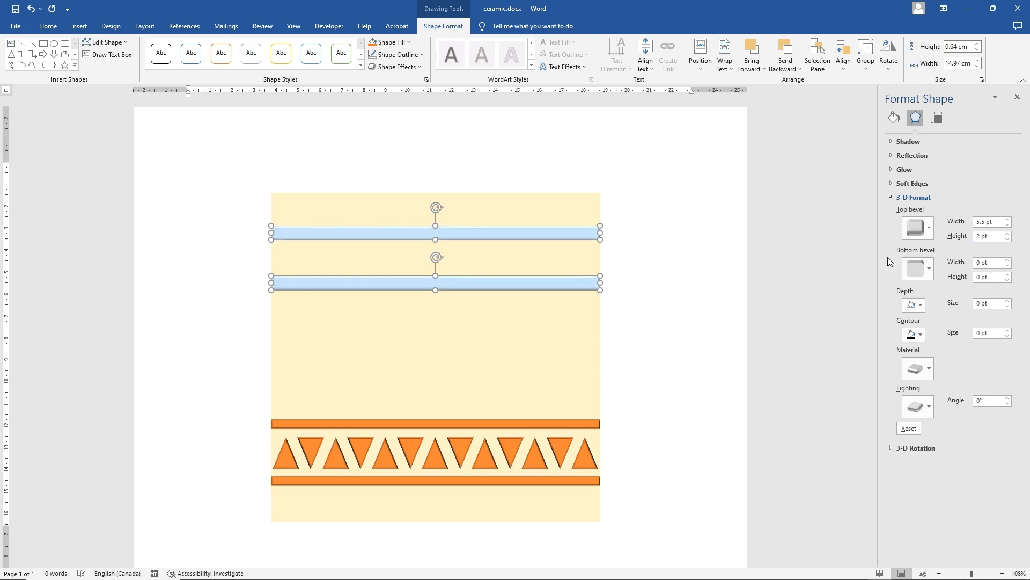
# Step: Apply the Round bevel, the first bevel preset, to the large cream background square
pyautogui.click(686, 256)
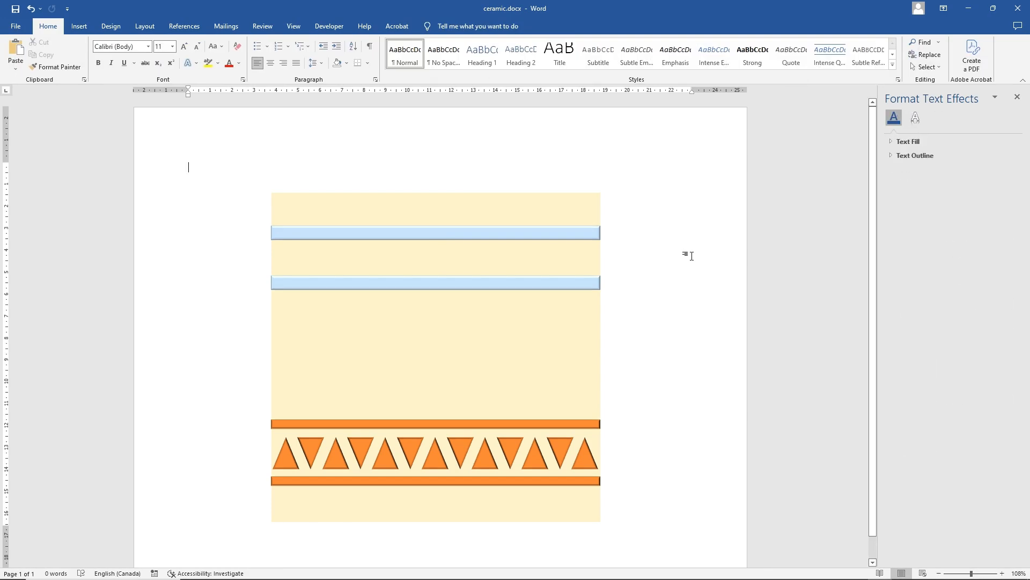
pyautogui.click(497, 330)
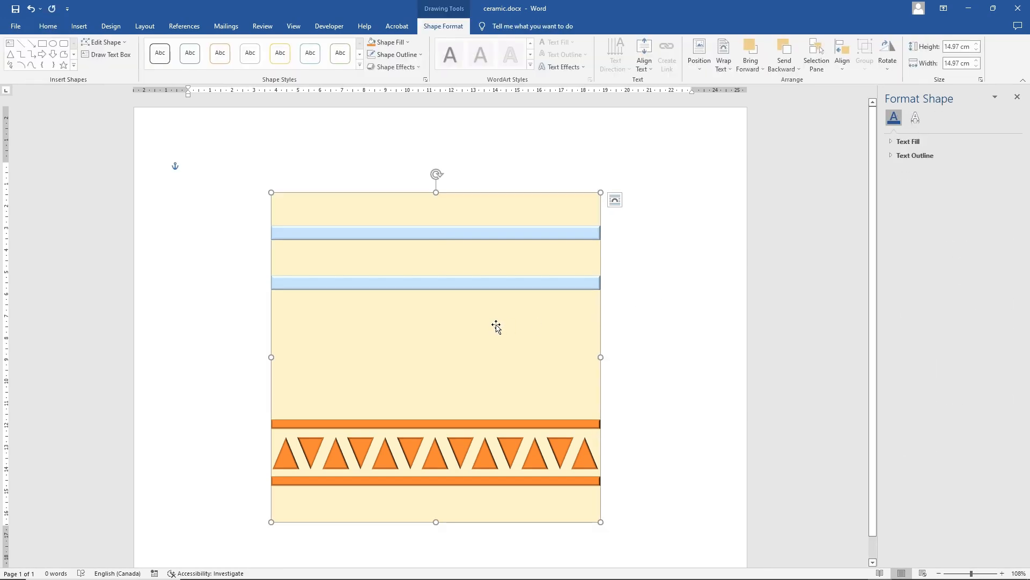
pyautogui.click(411, 68)
pyautogui.moveTo(408, 206)
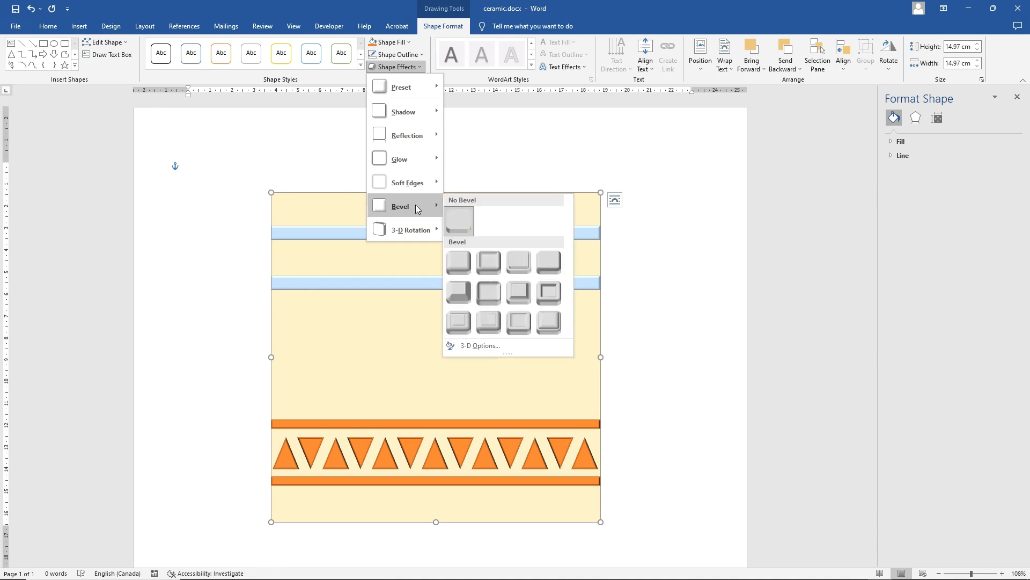
pyautogui.click(465, 262)
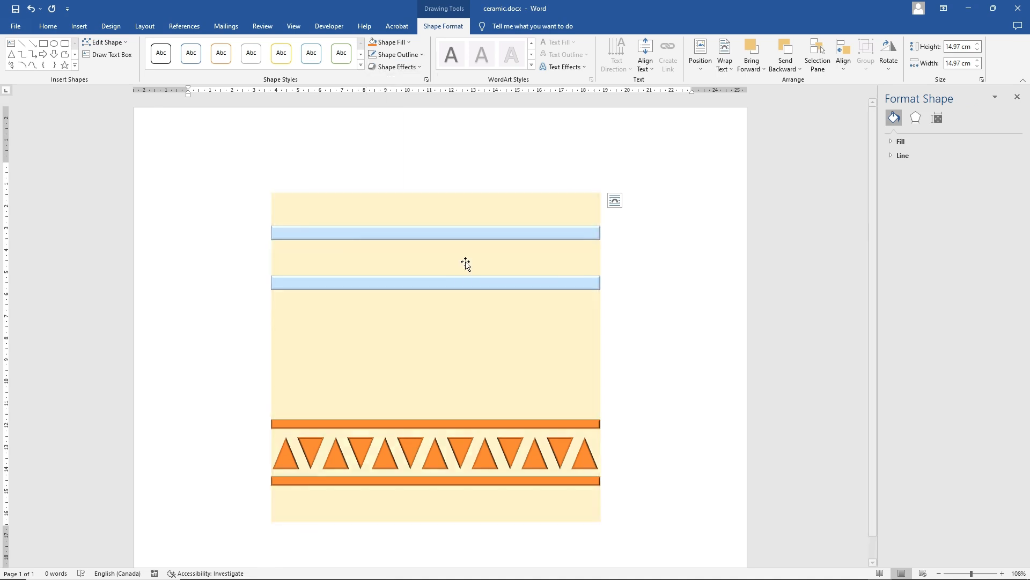
pyautogui.click(660, 283)
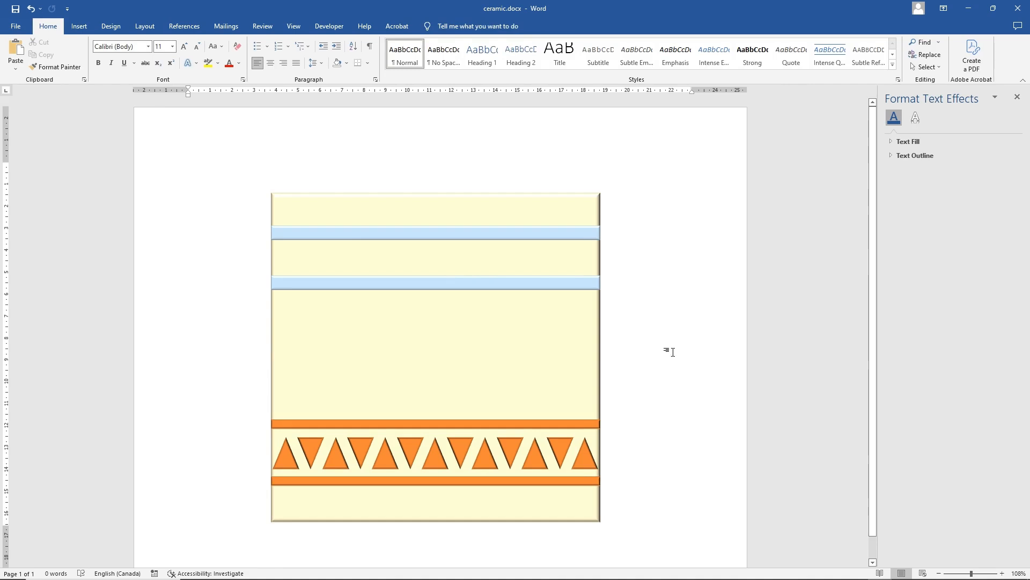
# Step: Add an outer shadow offset to the bottom right to the cream background square
pyautogui.click(530, 333)
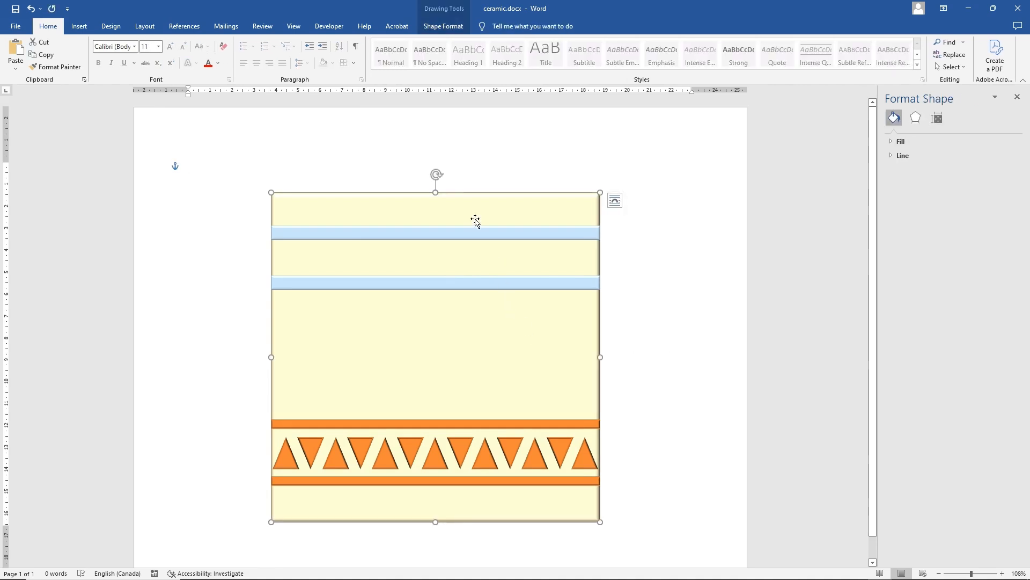
pyautogui.click(452, 28)
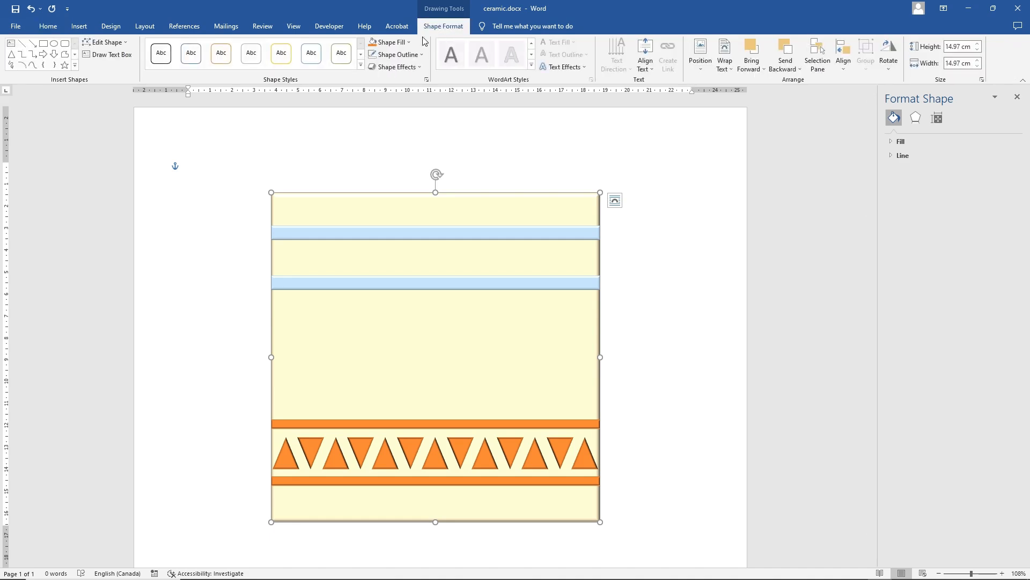
pyautogui.click(397, 70)
pyautogui.moveTo(408, 112)
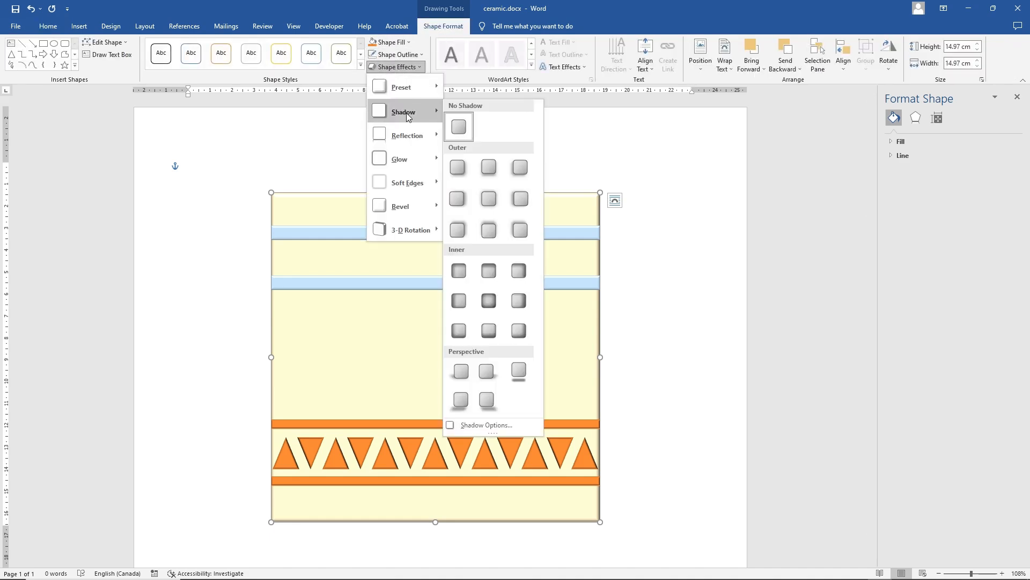
pyautogui.click(462, 164)
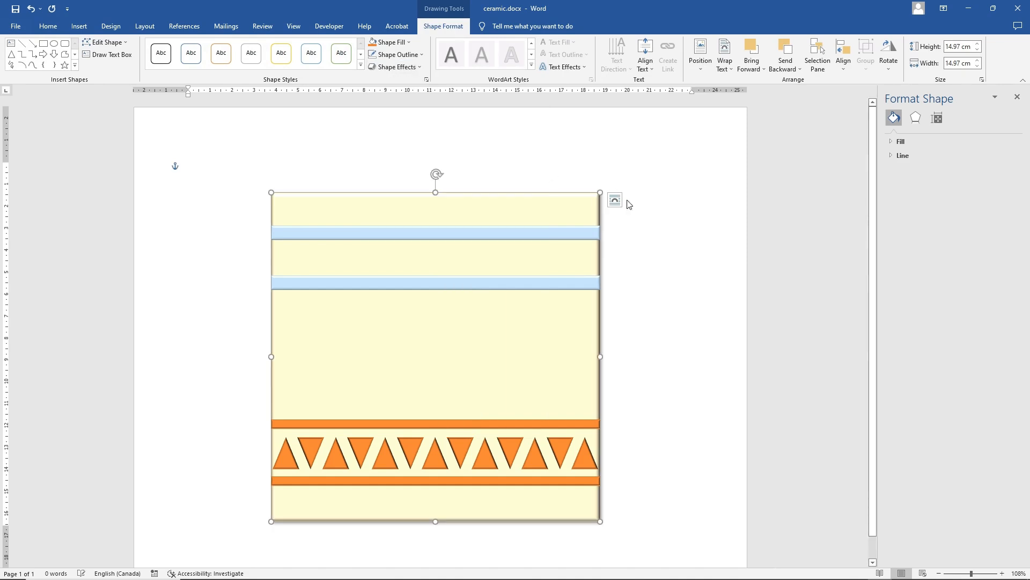
pyautogui.click(709, 377)
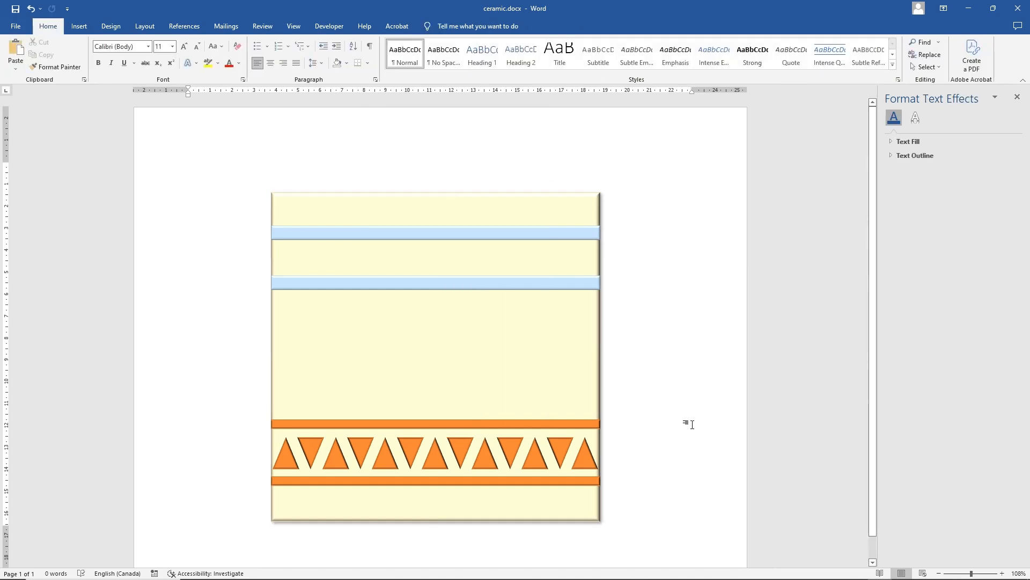